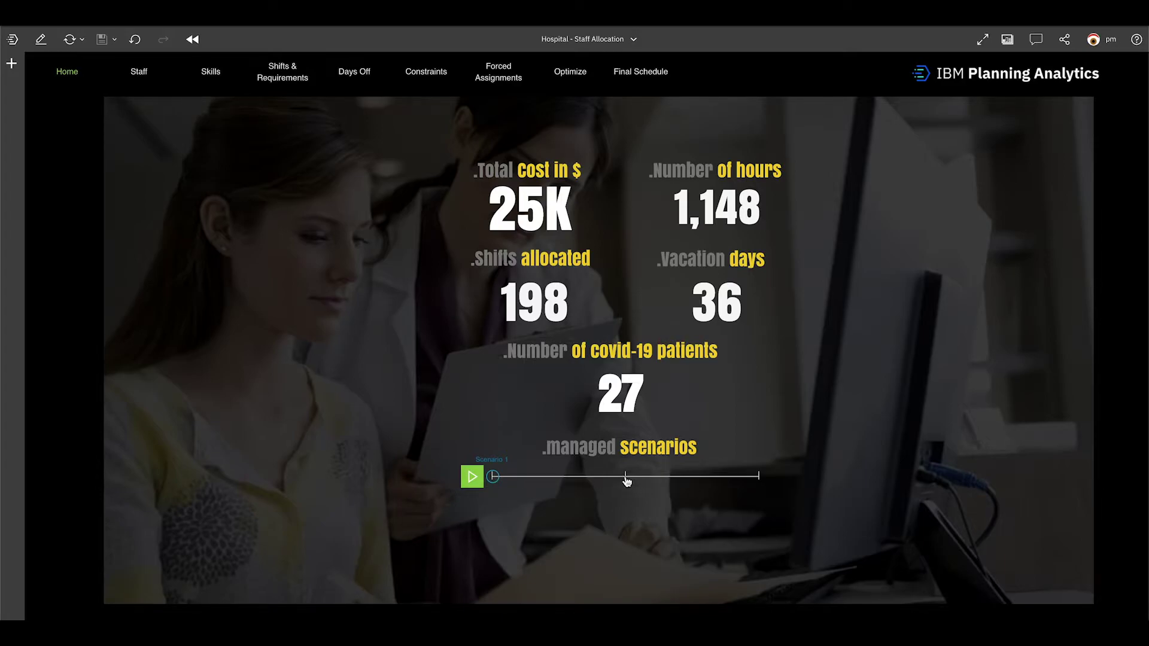
# - Select Scenario 2 on the scenario slider and bring up the Staff page of pay rates
pyautogui.click(627, 477)
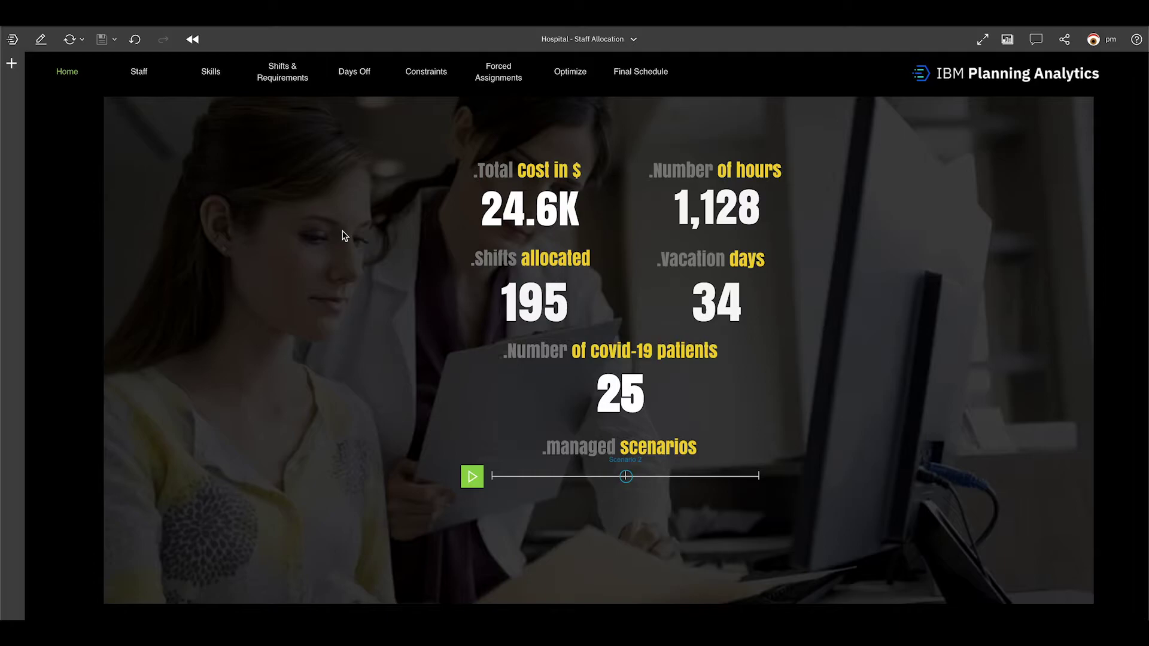
pyautogui.click(139, 73)
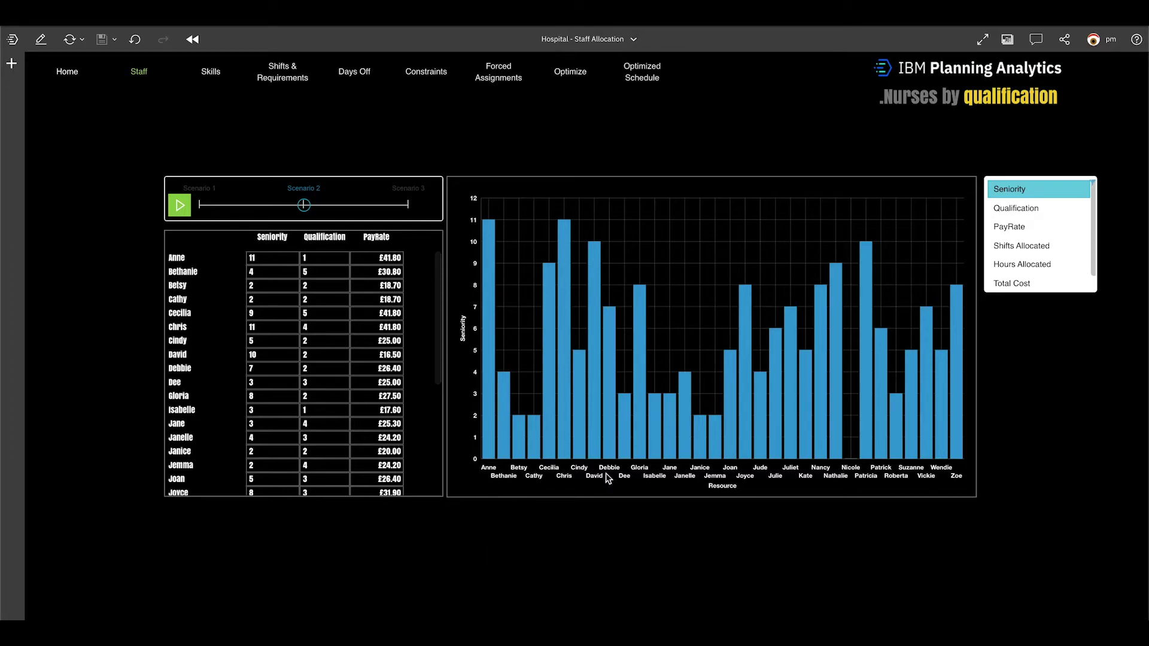
pyautogui.click(1015, 208)
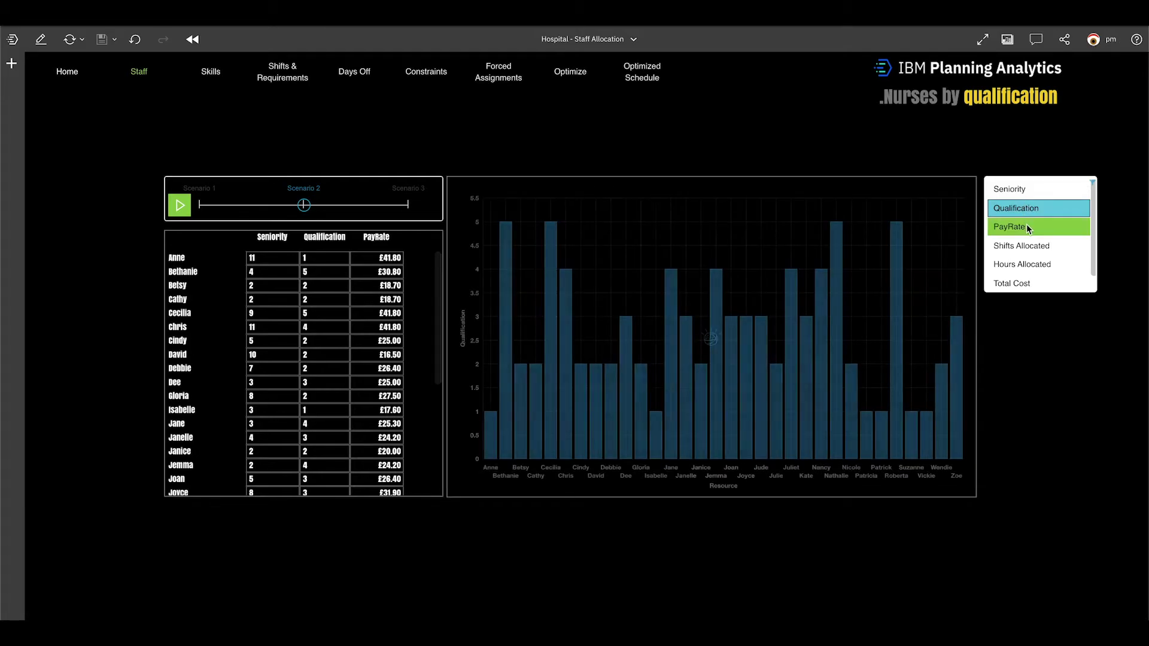
pyautogui.click(1026, 226)
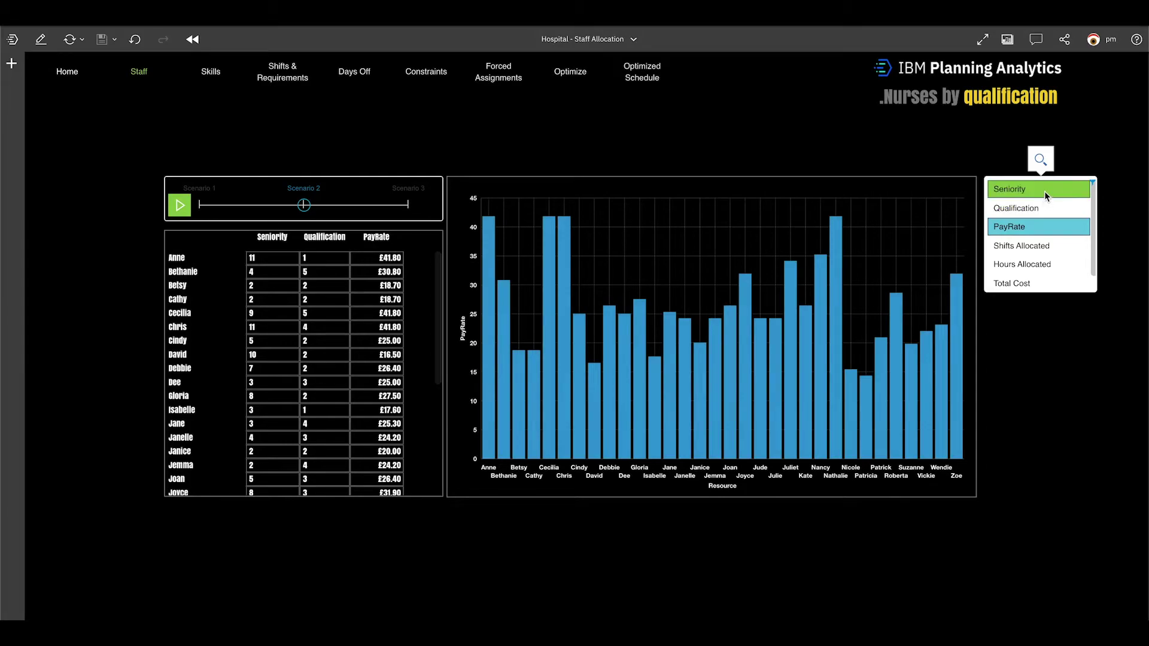
pyautogui.click(1044, 190)
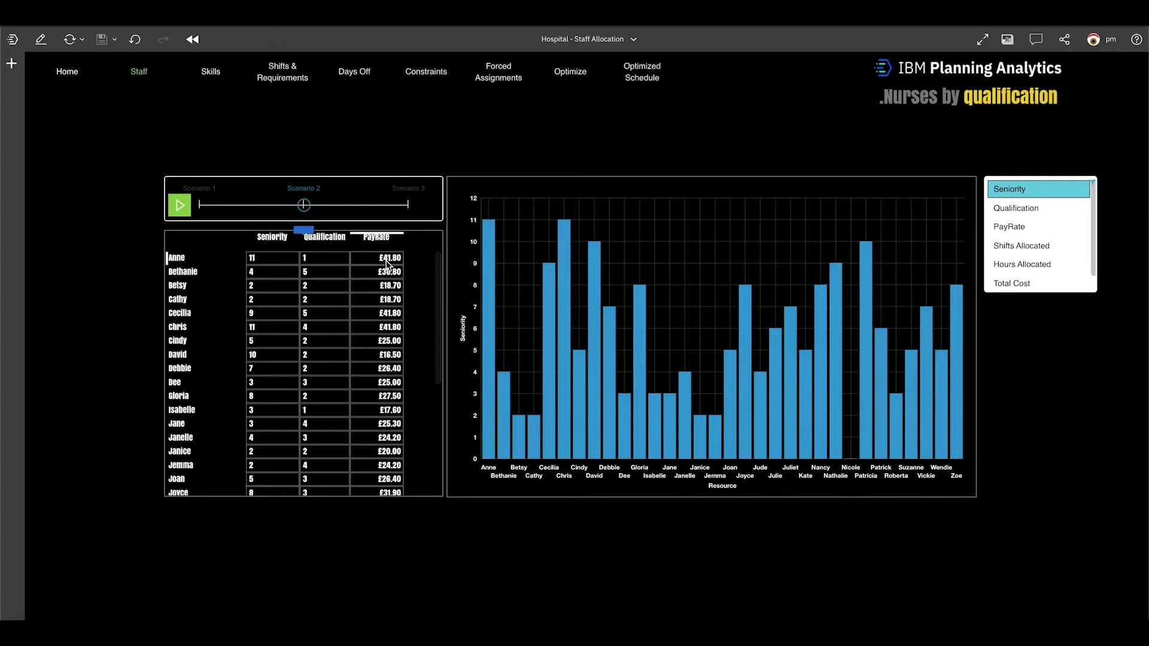
# - Raise the £41.80 pay rate by 10% to £45.98 and set £18.70 to £20.00
pyautogui.click(387, 258)
pyautogui.write('ind')
pyautogui.write('10')
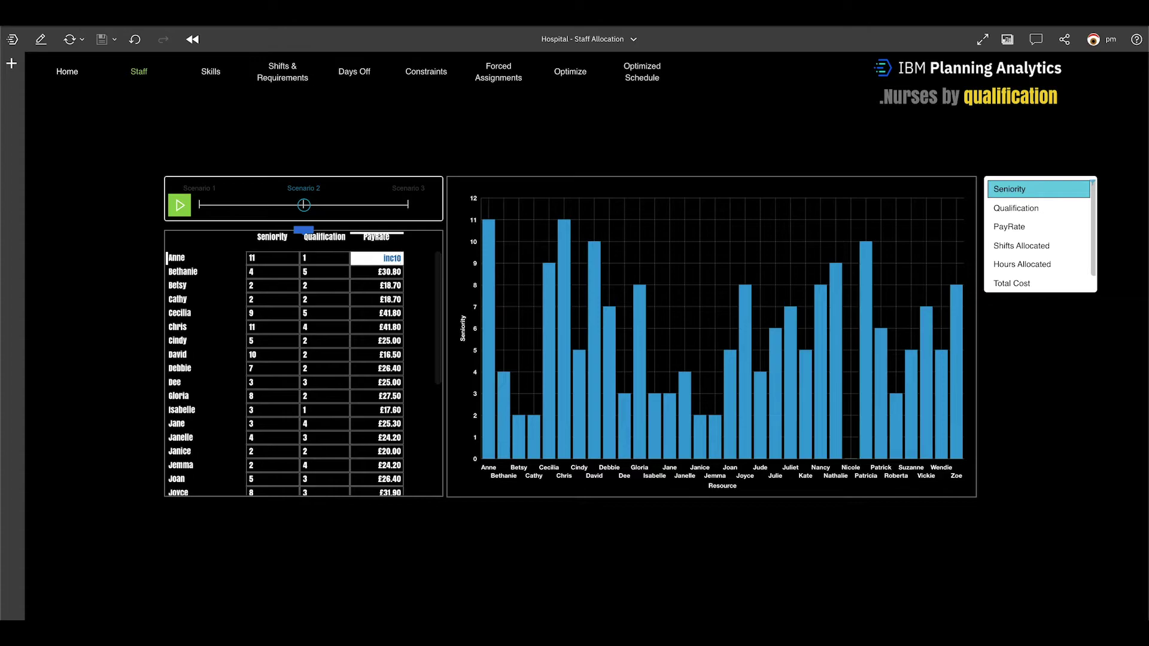
pyautogui.press('Return')
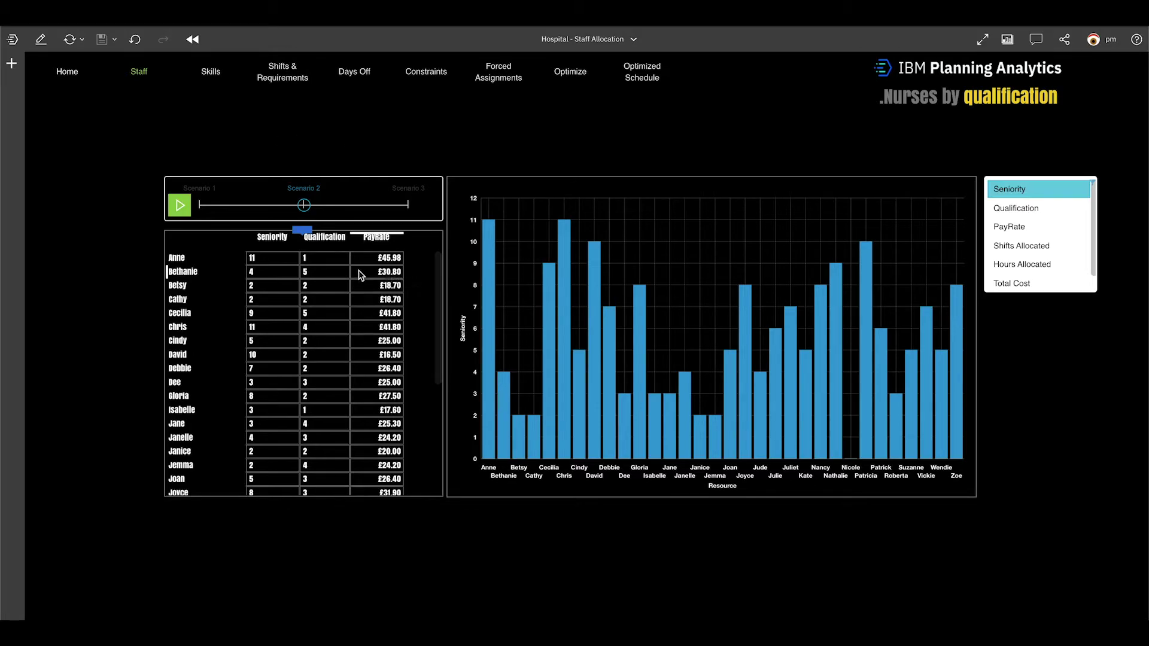
pyautogui.click(389, 287)
pyautogui.write('1')
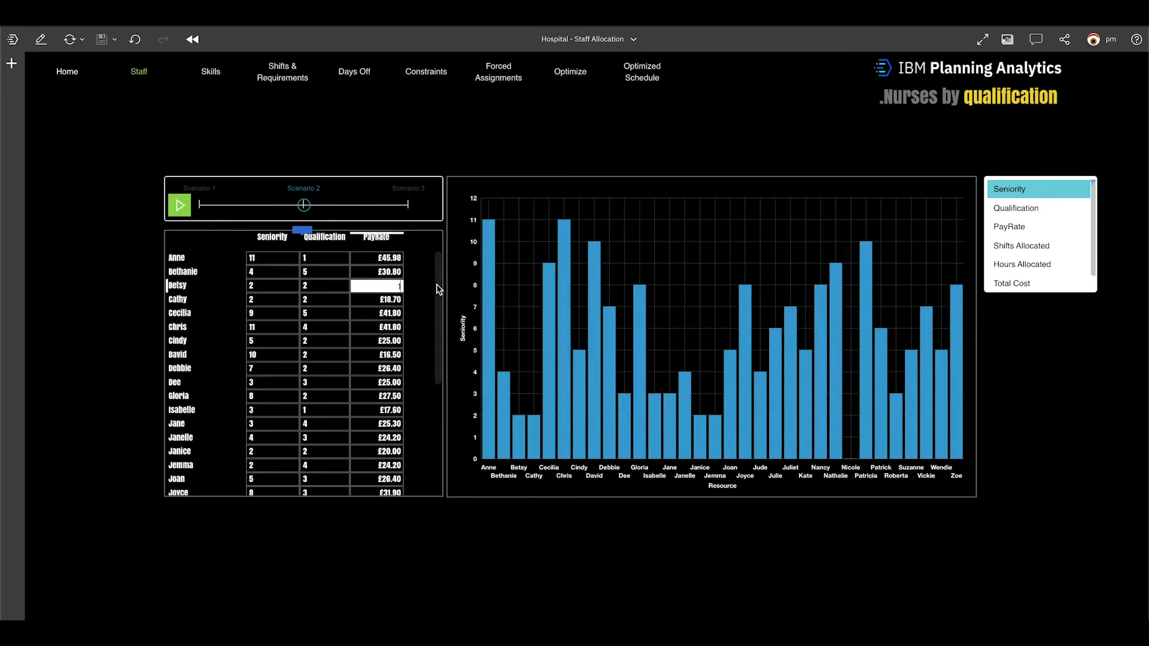
pyautogui.press('BackSpace')
pyautogui.write('20.')
pyautogui.press('Return')
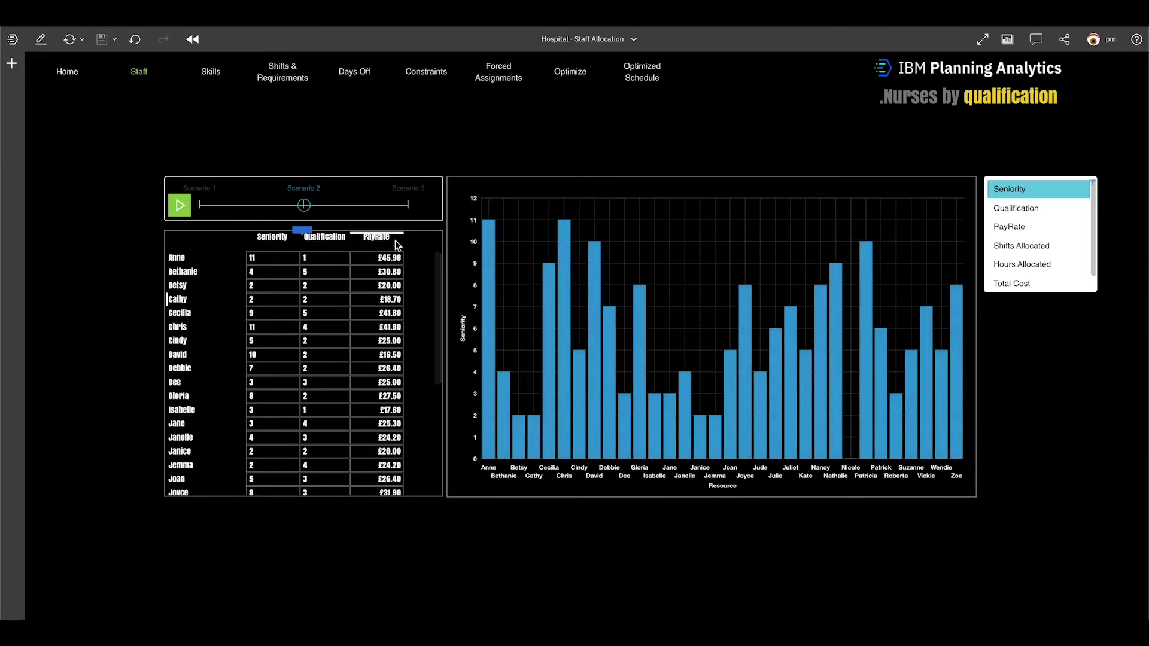
# - Raise the £16.50 pay rate by 10% to £18.15 and change £27.50 to £33.00
pyautogui.click(391, 356)
pyautogui.write('ind')
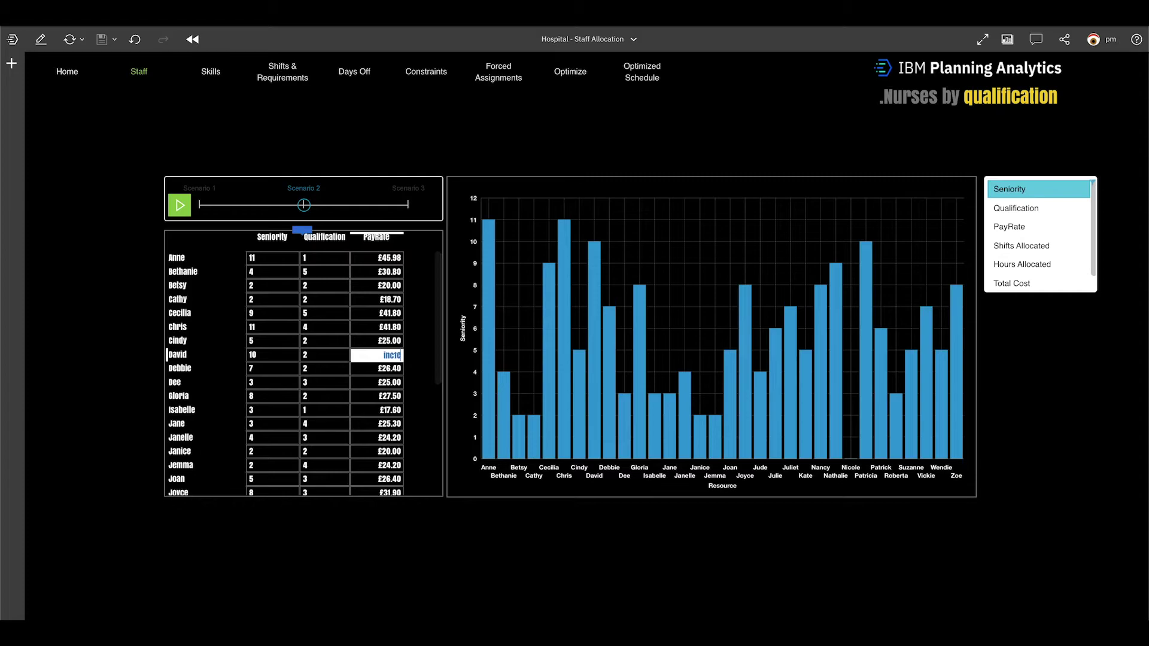
pyautogui.press('Return')
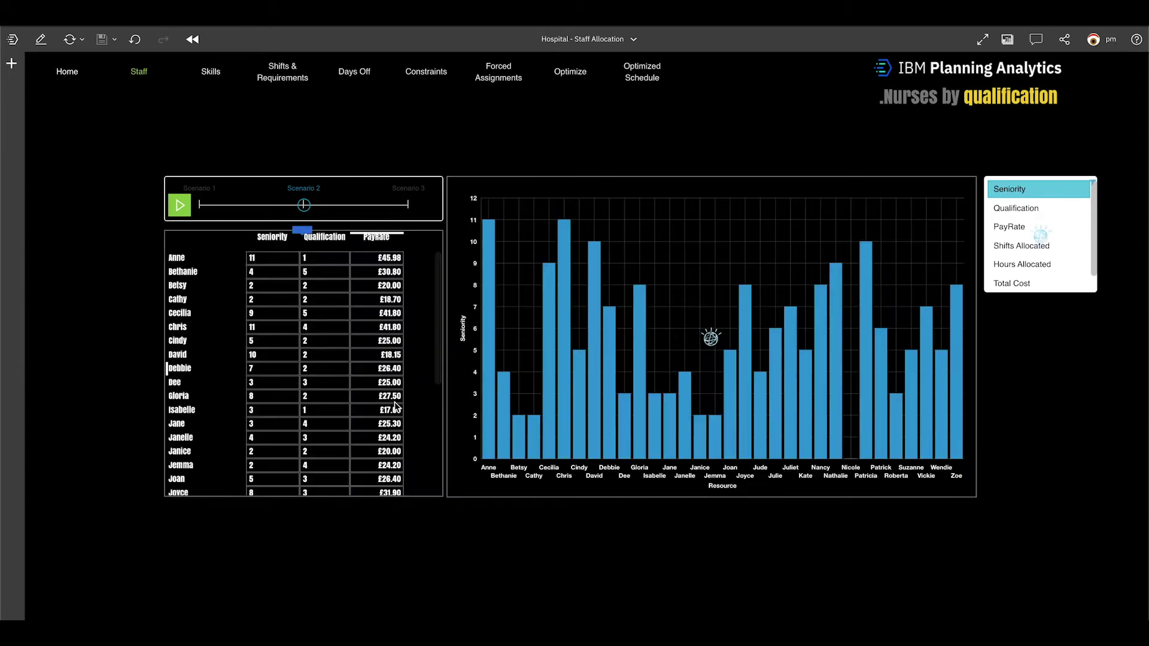
pyautogui.doubleClick(389, 398)
pyautogui.write('33.00')
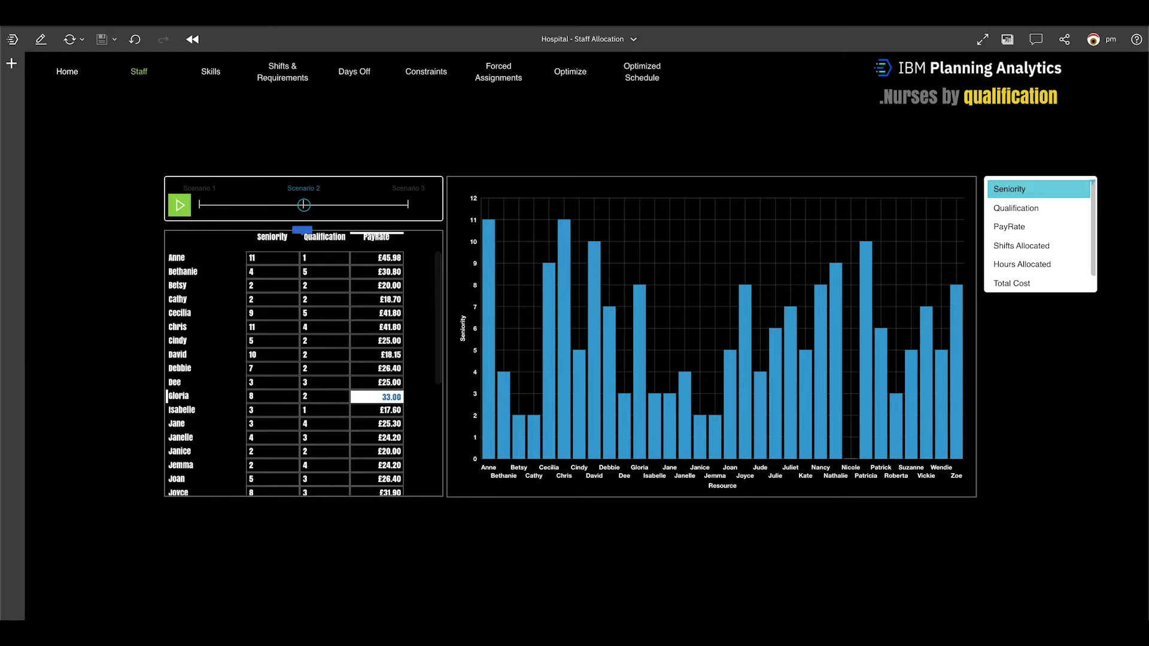
pyautogui.press('Return')
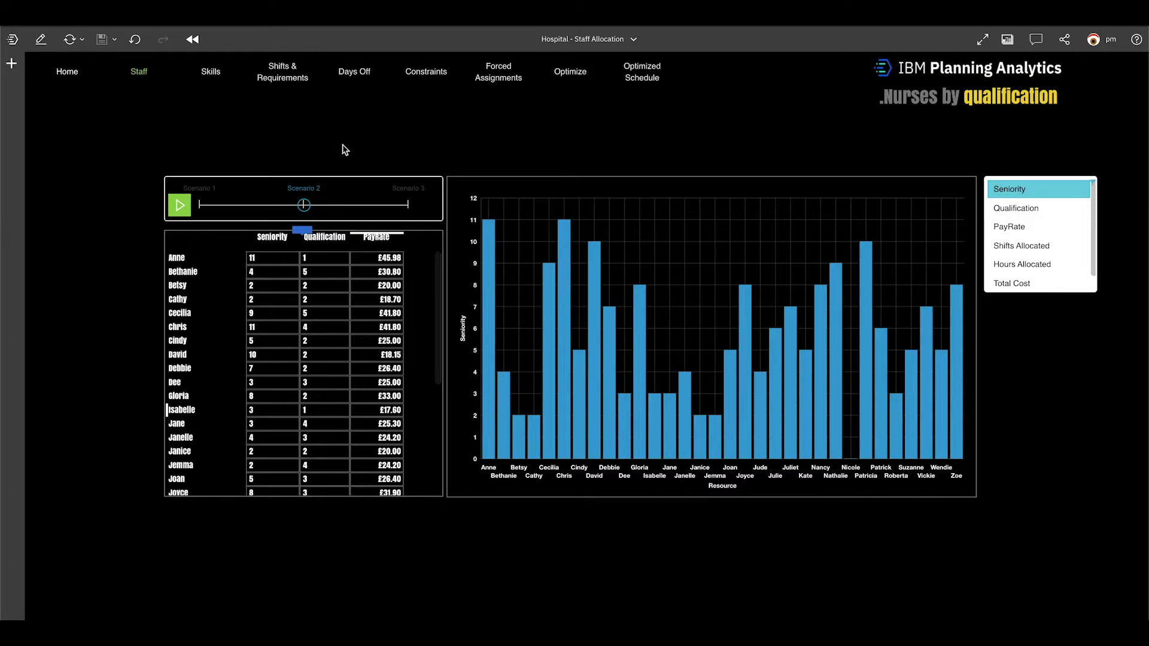
# - On the Skills grid, set Yes for one nurse each in Oncology, Cardiac and Anaesthetics
pyautogui.click(212, 72)
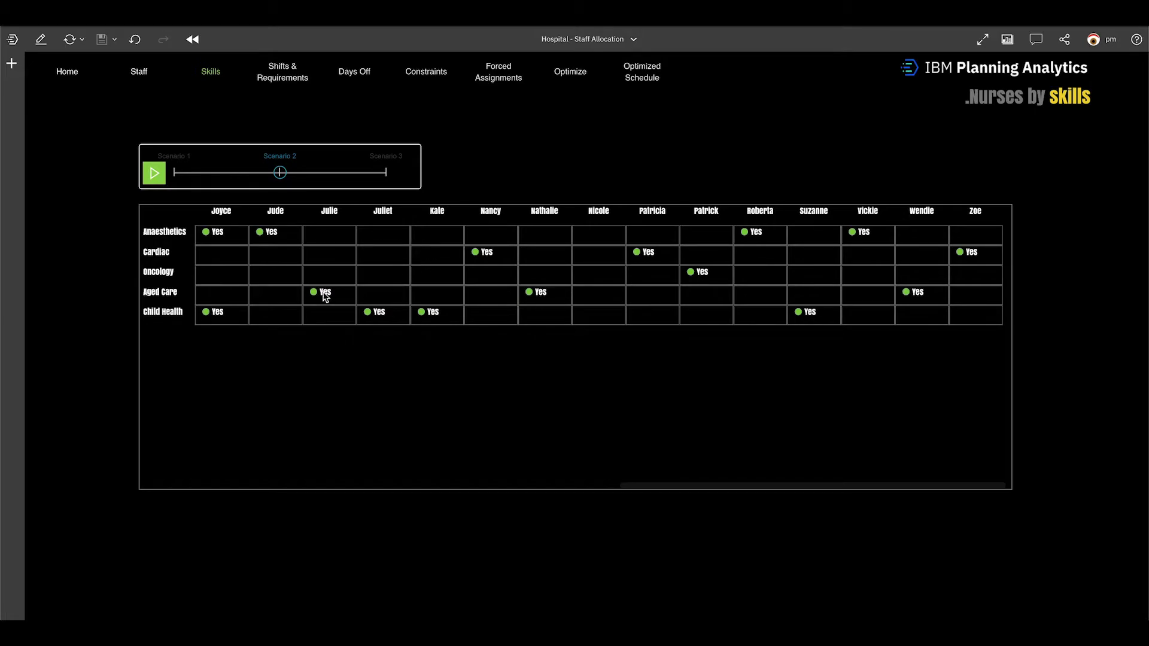
pyautogui.click(608, 276)
pyautogui.click(603, 281)
pyautogui.click(600, 337)
pyautogui.click(830, 258)
pyautogui.click(831, 261)
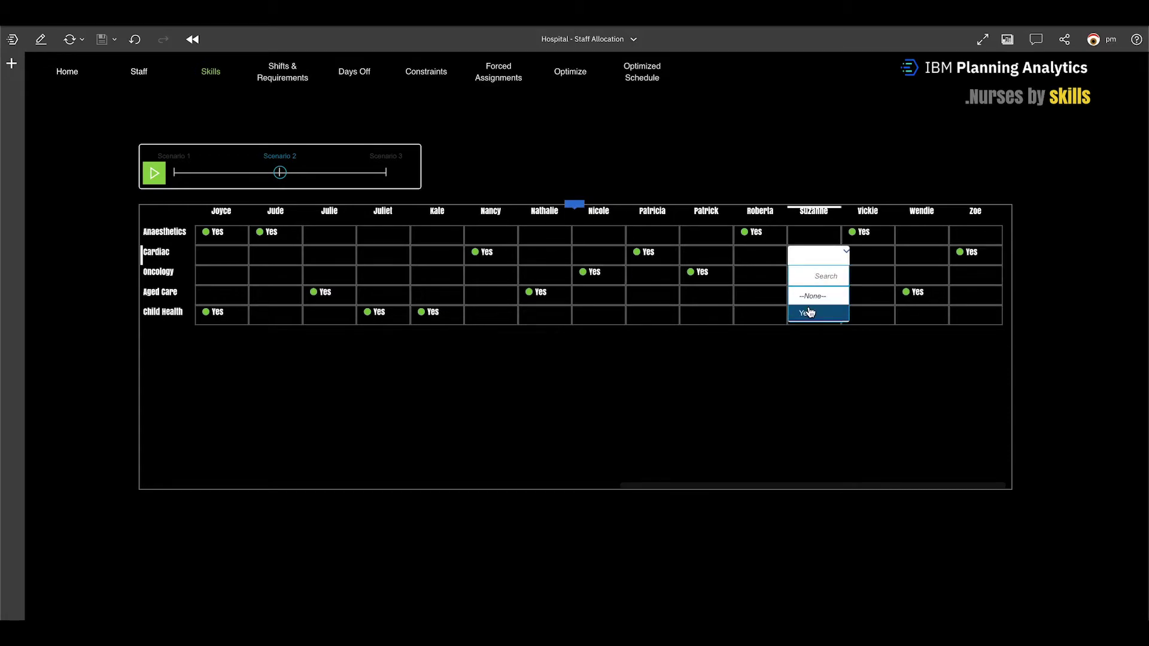
pyautogui.click(807, 312)
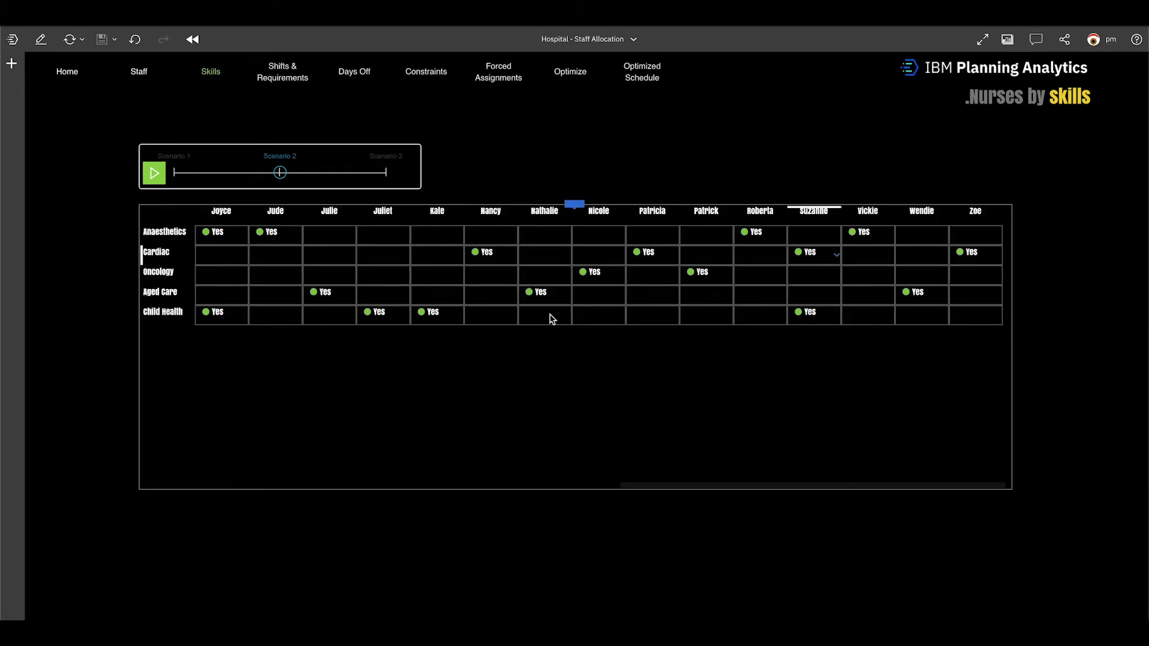
pyautogui.click(384, 235)
pyautogui.click(387, 241)
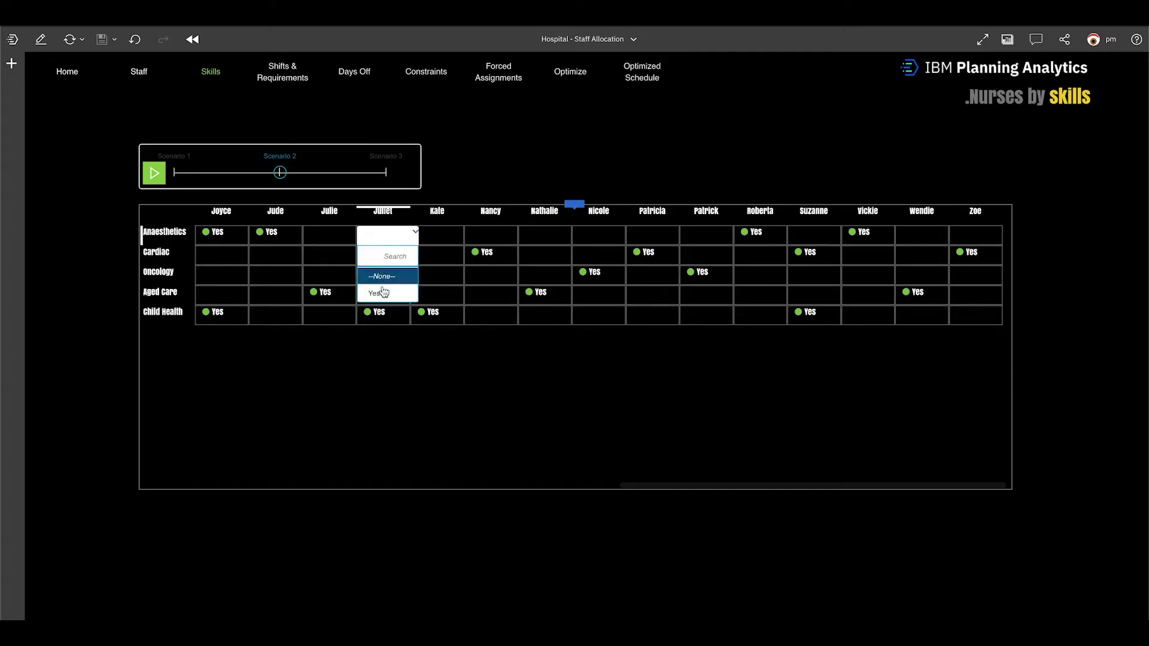
pyautogui.click(384, 293)
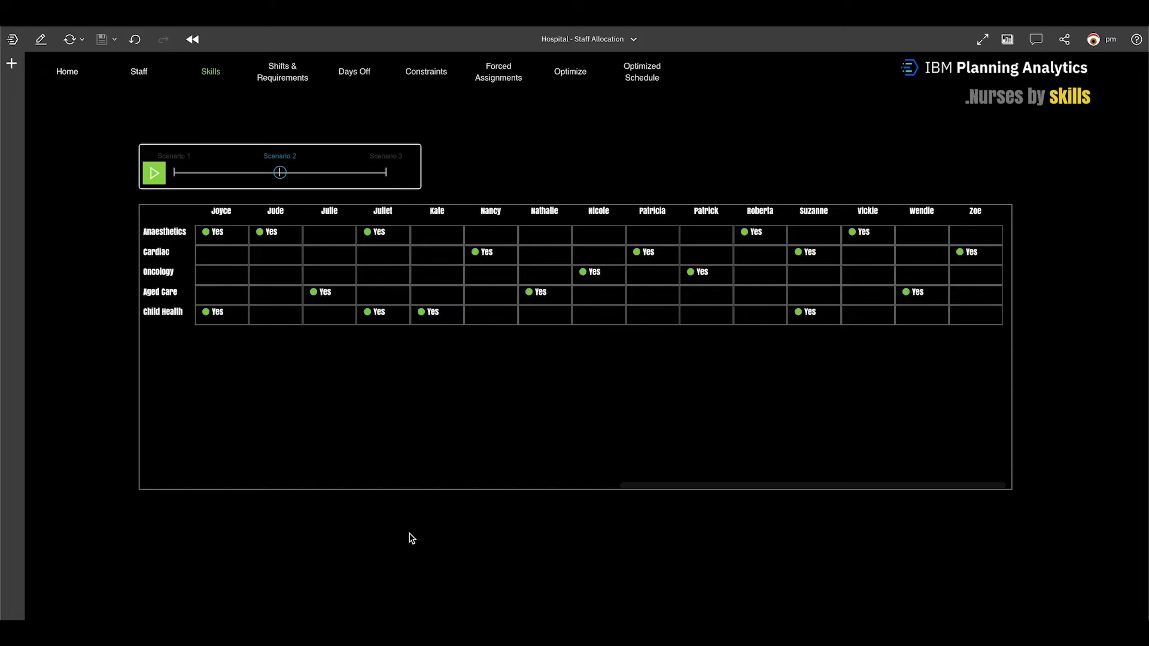
# - On Shifts & Requirements, set consultation Thursday shift 2 MaxReq to 10
pyautogui.click(279, 75)
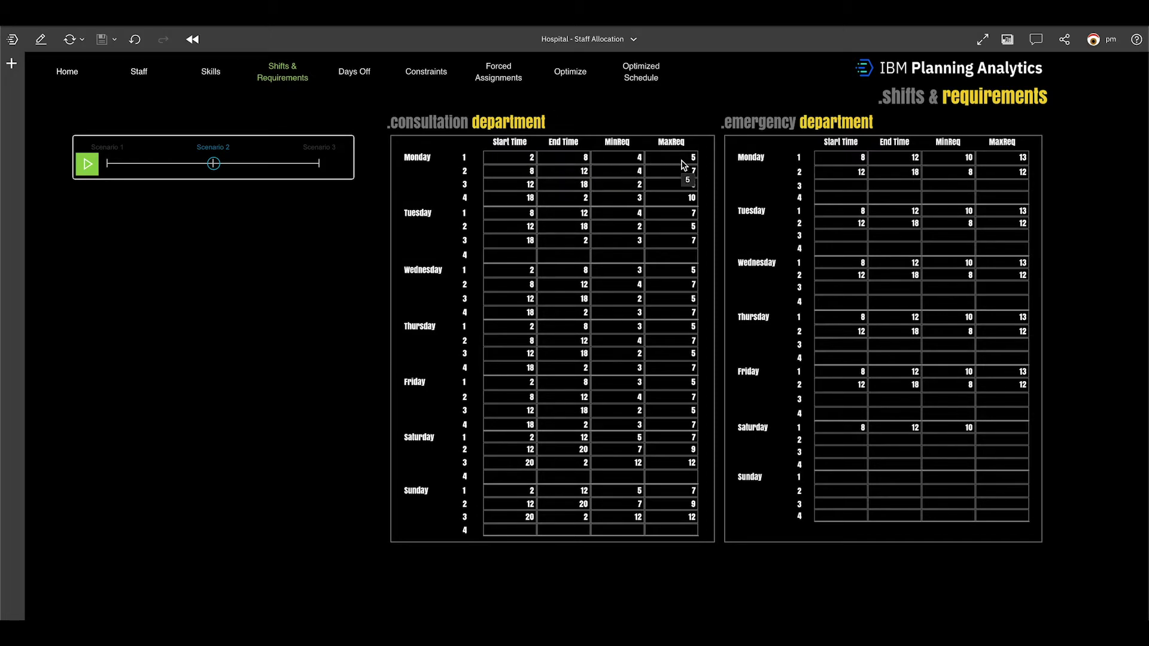
pyautogui.click(671, 342)
pyautogui.write('10')
pyautogui.press('Return')
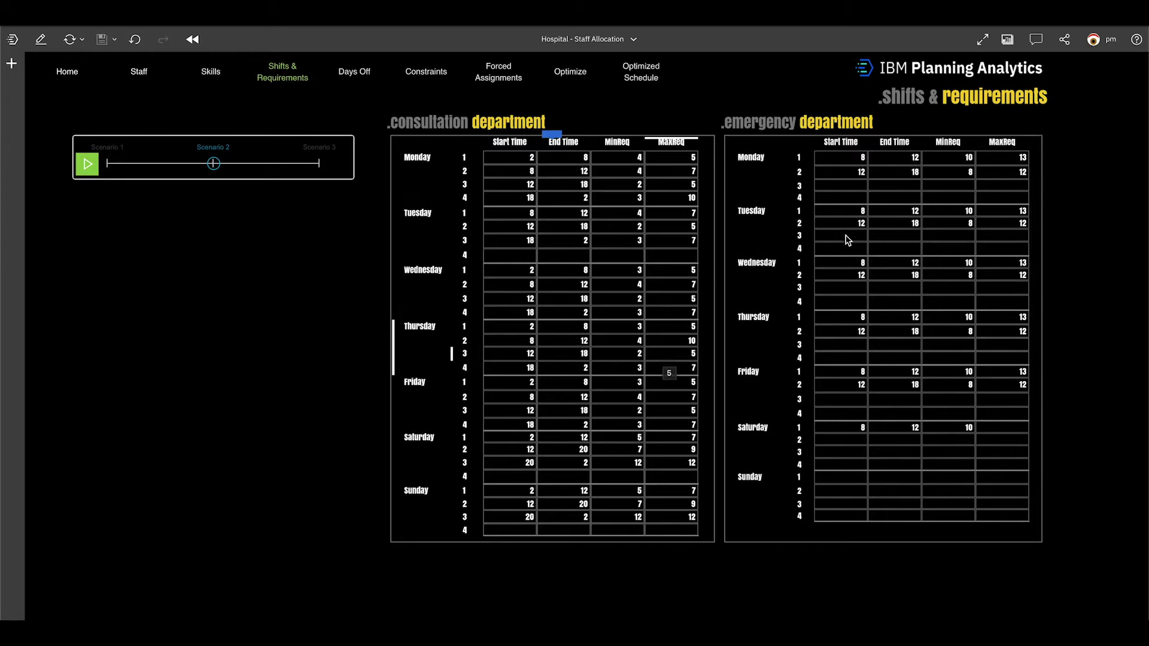
# - Fill emergency third-shift times for Wednesday and Friday (Friday ending 18), then view Days Off
pyautogui.click(856, 293)
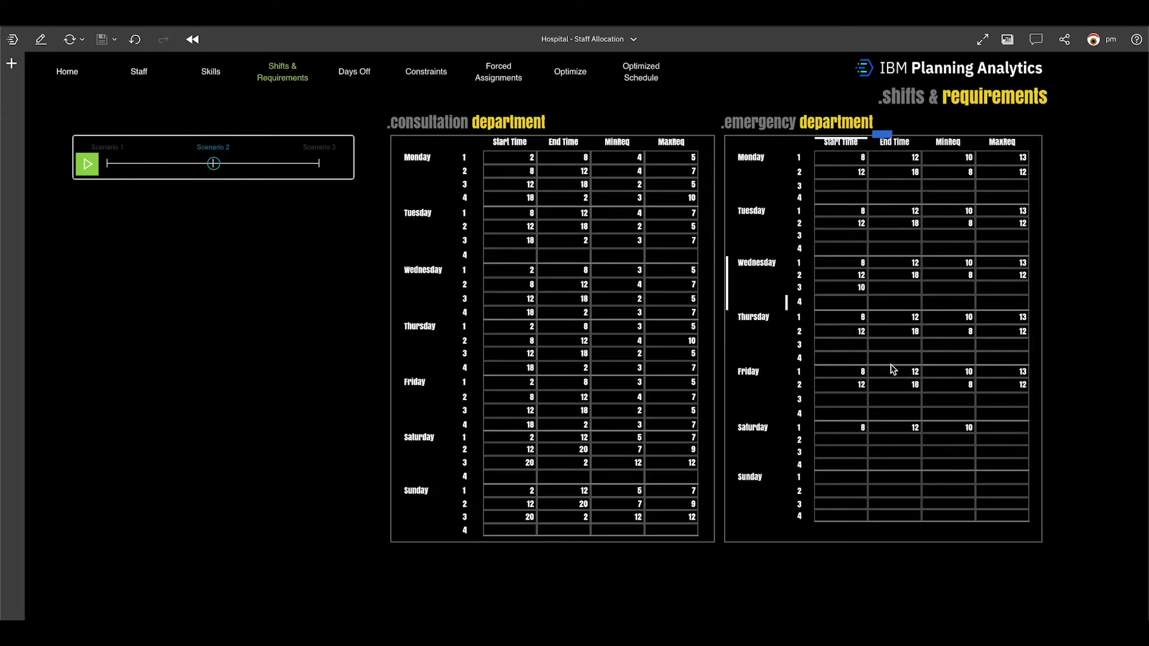
pyautogui.click(890, 402)
pyautogui.write('18')
pyautogui.press('Return')
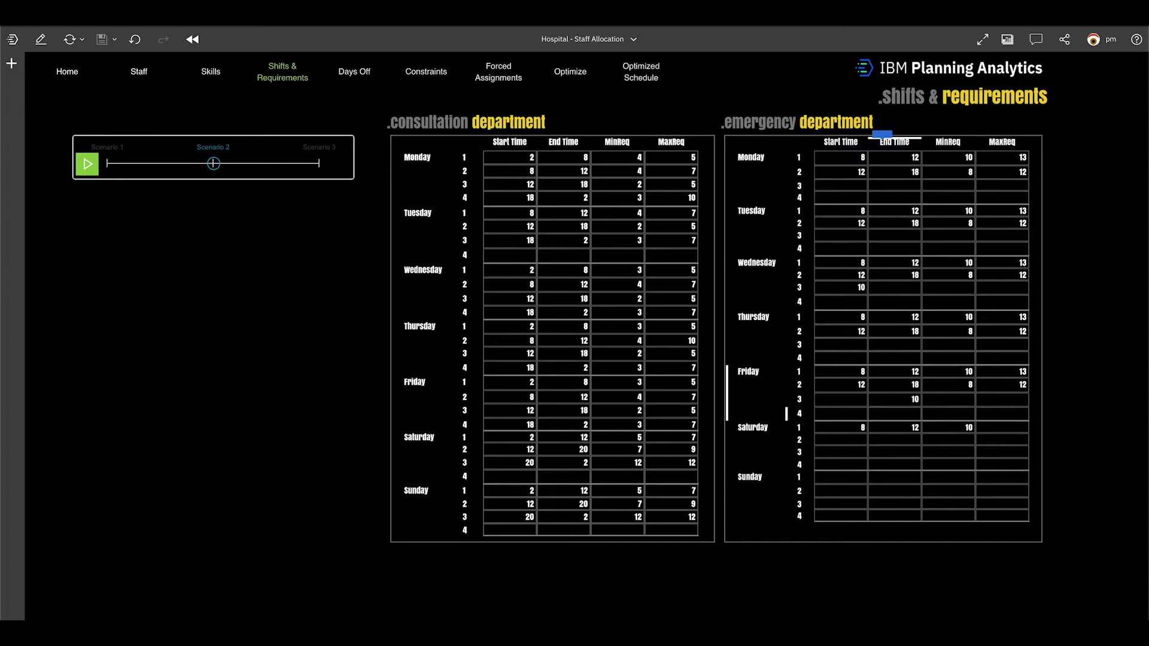
pyautogui.click(355, 80)
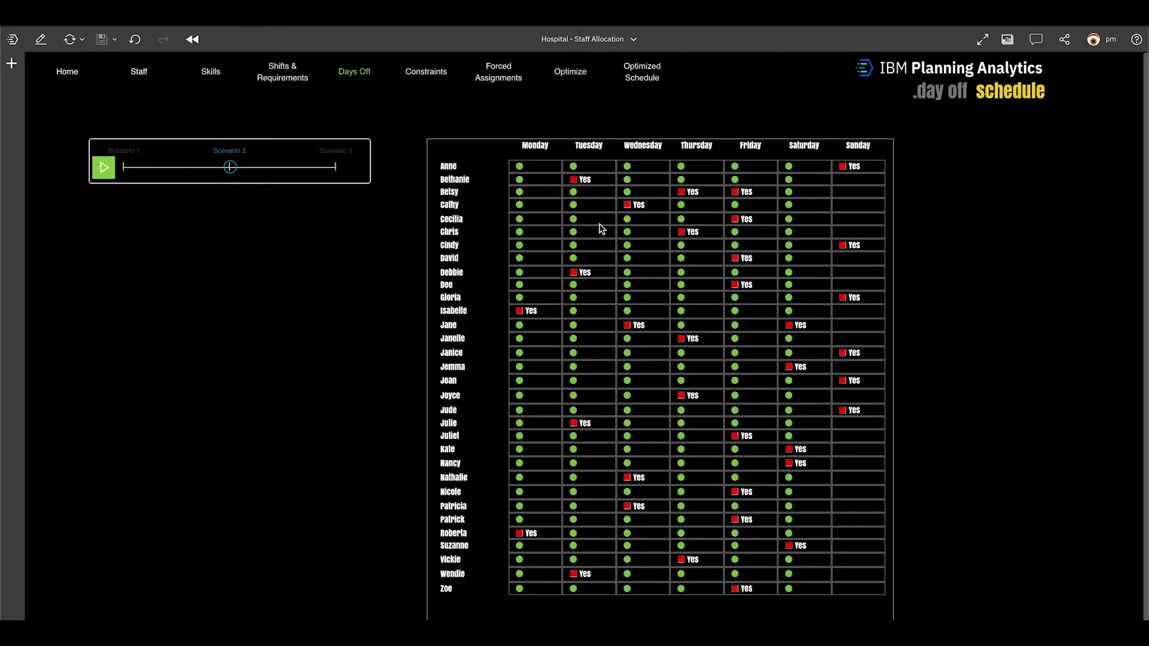
# - Give one nurse Tuesday off and another Thursday off, then go to the Constraints page
pyautogui.scroll(-1, 601, 218)
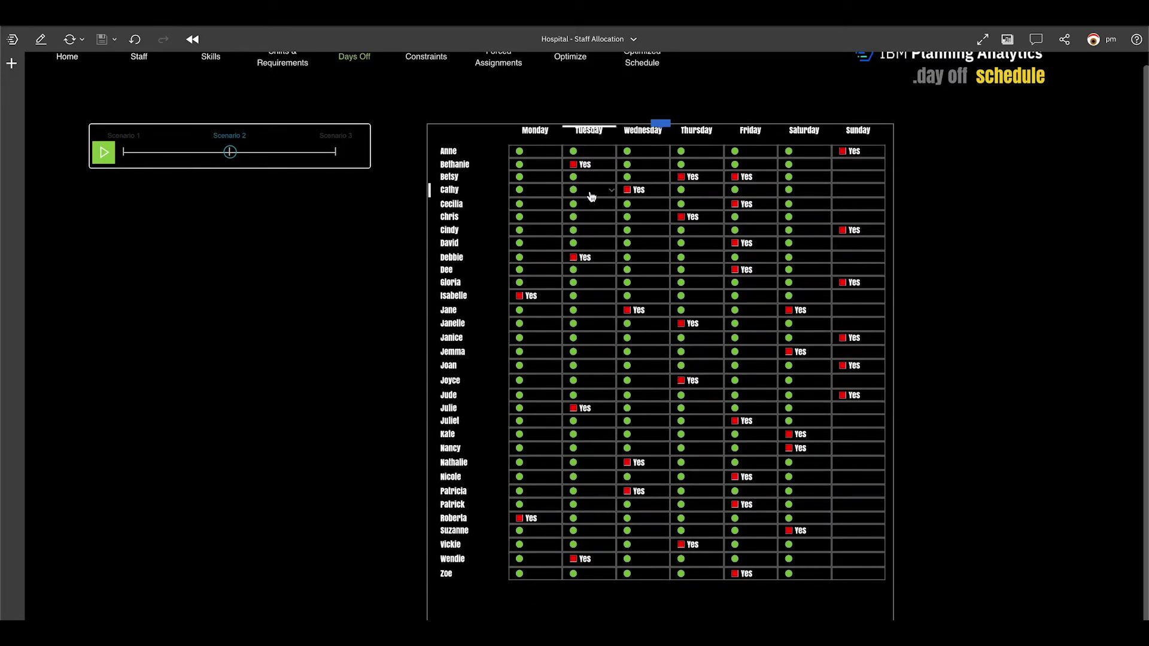
pyautogui.rightClick(591, 195)
pyautogui.click(590, 250)
pyautogui.click(699, 358)
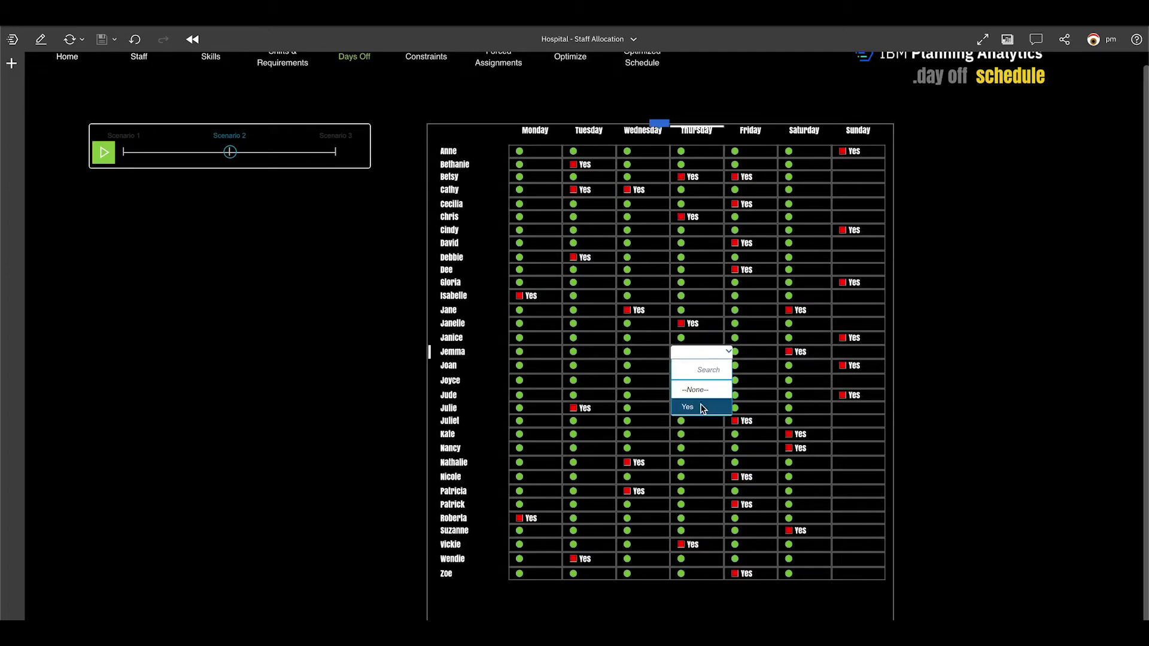
pyautogui.click(694, 407)
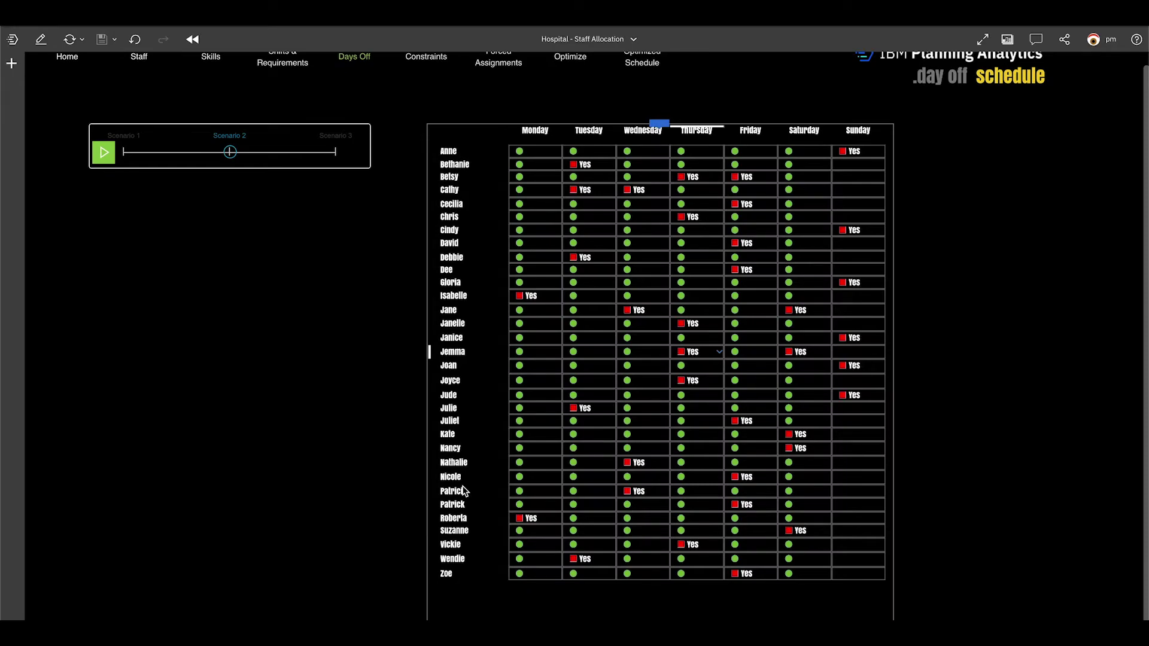
pyautogui.scroll(1, 264, 416)
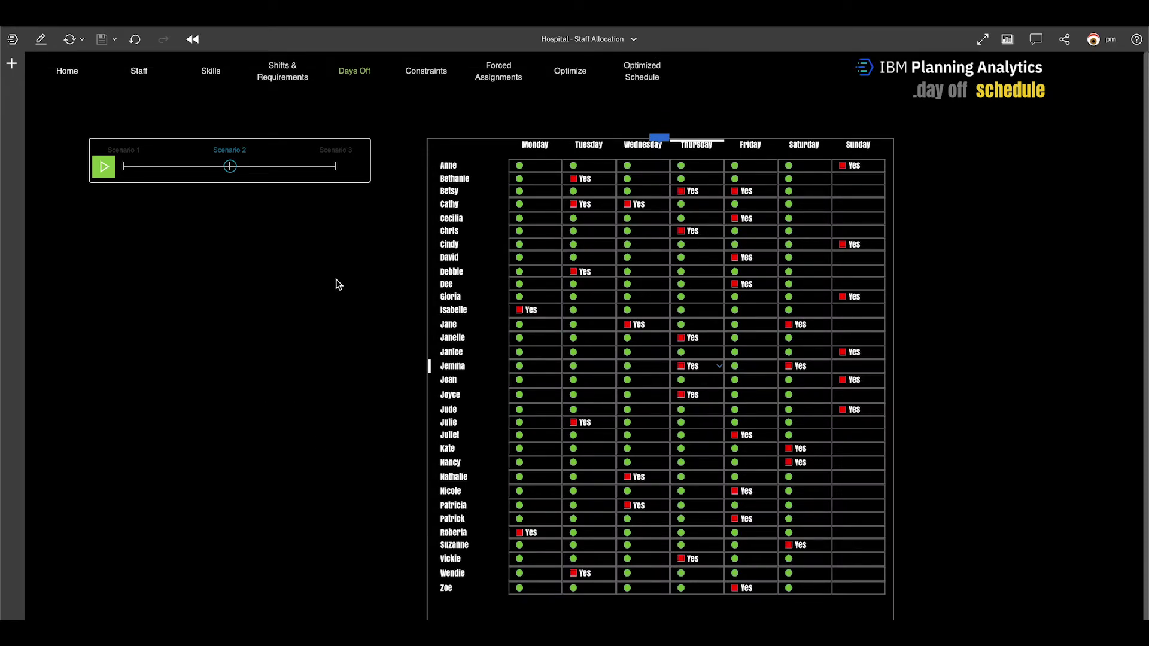
pyautogui.click(429, 70)
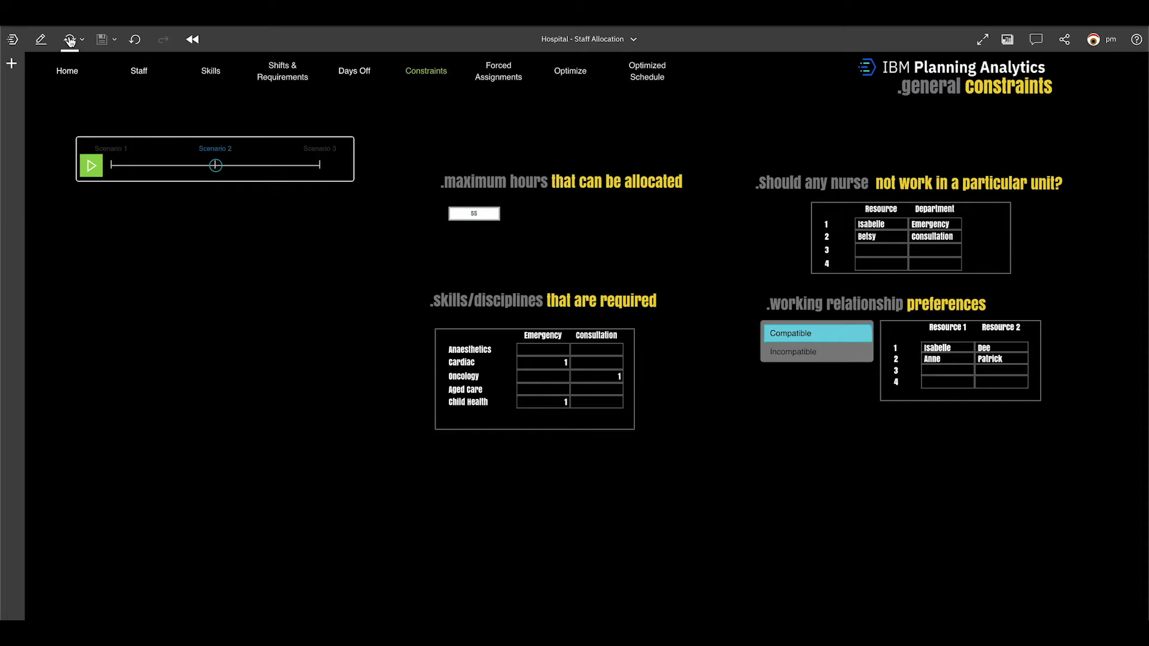
# - Refresh the constraints data and change the maximum allocatable hours from 55 to 60
pyautogui.click(82, 57)
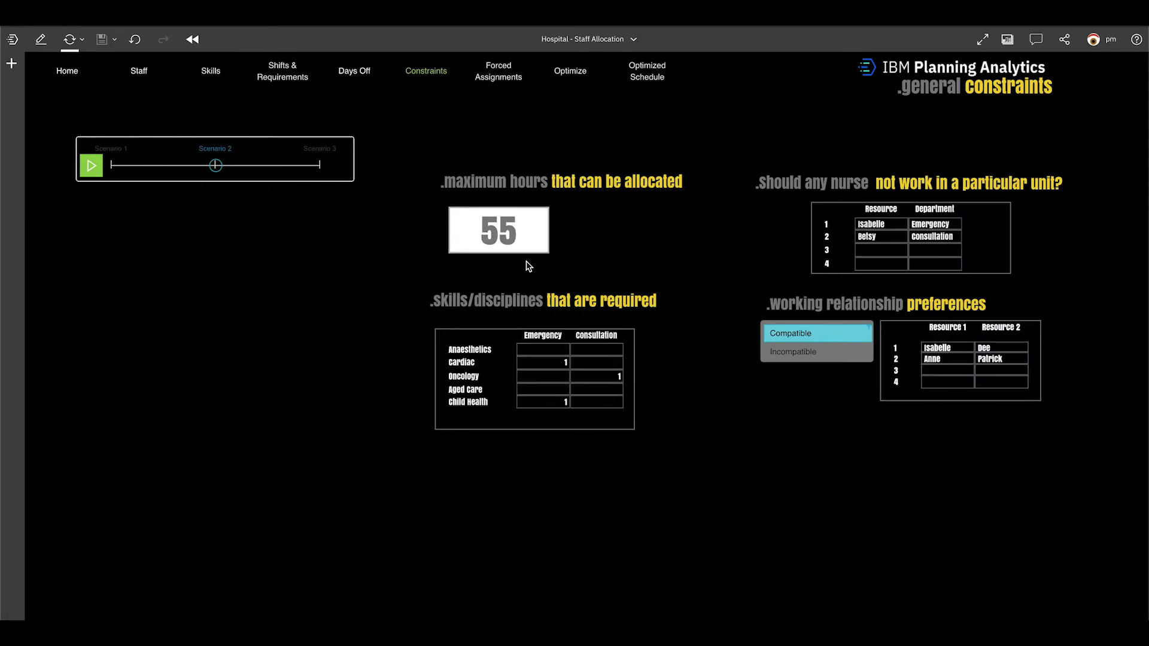
pyautogui.doubleClick(526, 235)
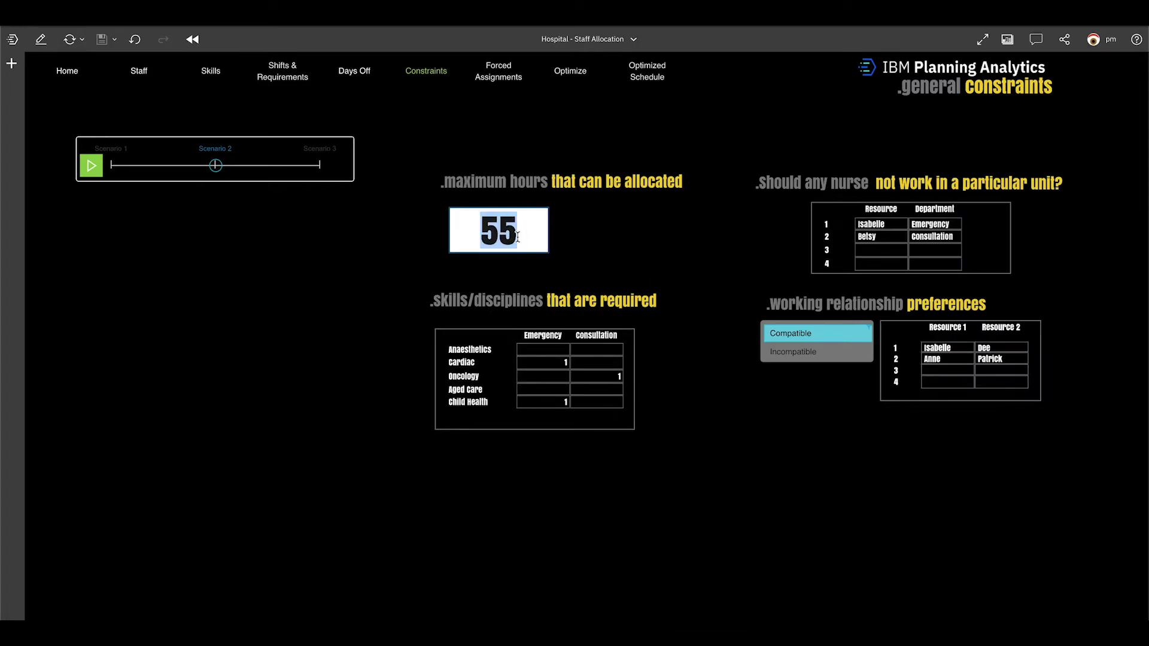
pyautogui.write('60')
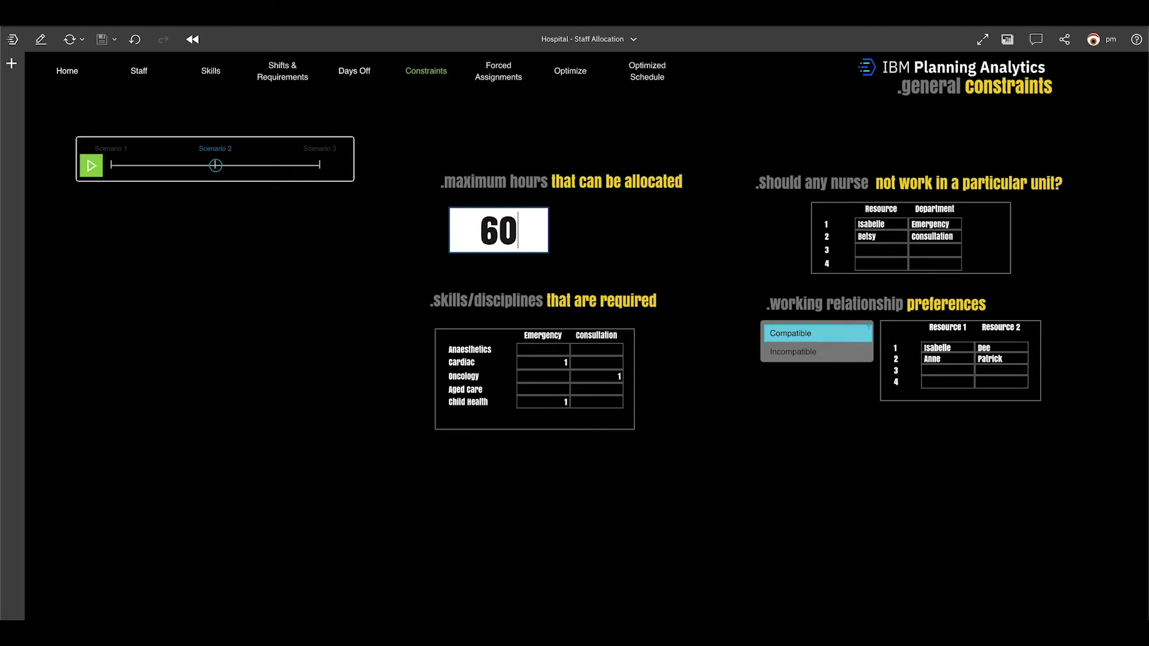
pyautogui.press('Return')
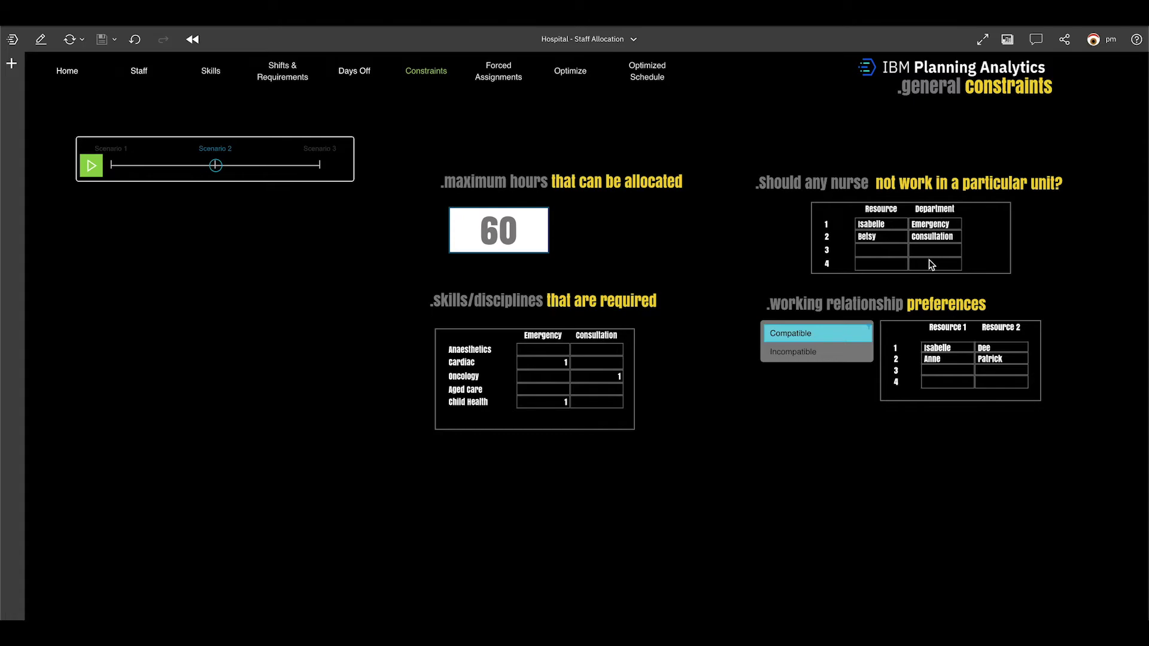
# - Choose a nurse for row 3 of the should-not-work table and set its department to Consultation
pyautogui.click(882, 255)
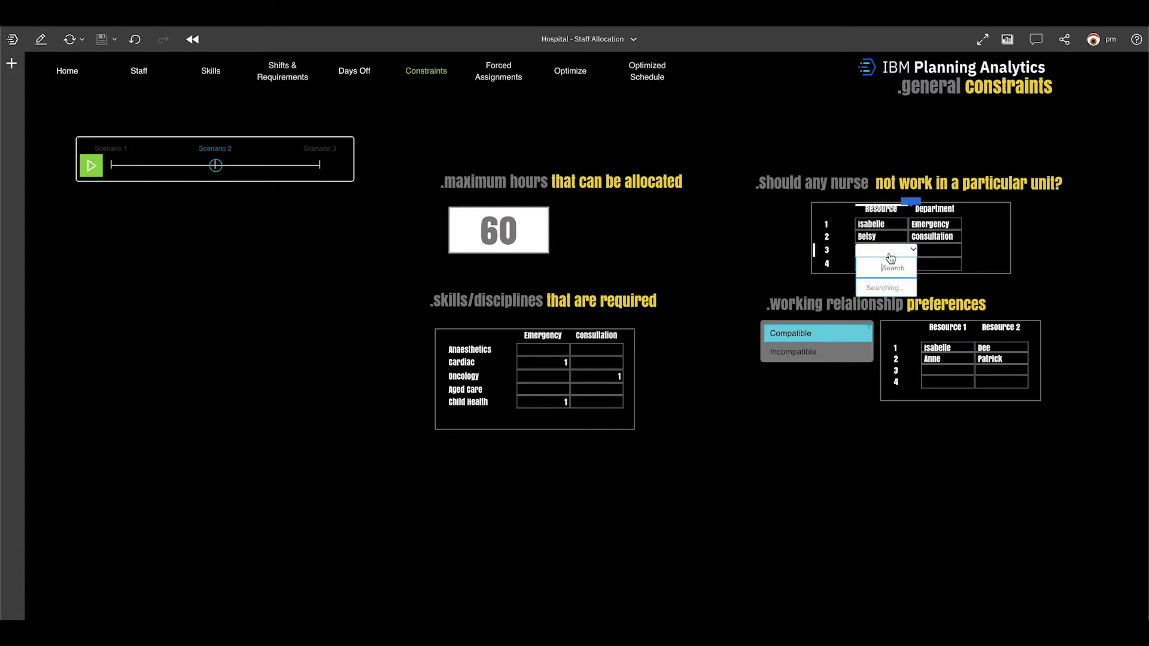
pyautogui.click(888, 255)
pyautogui.click(887, 358)
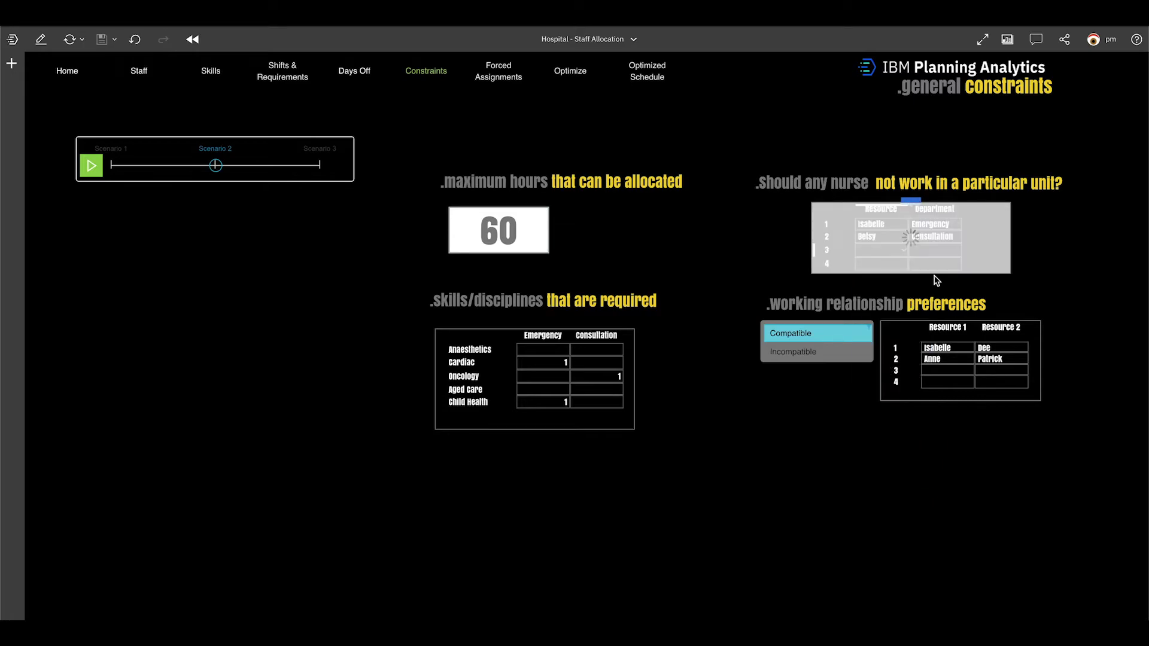
pyautogui.click(932, 250)
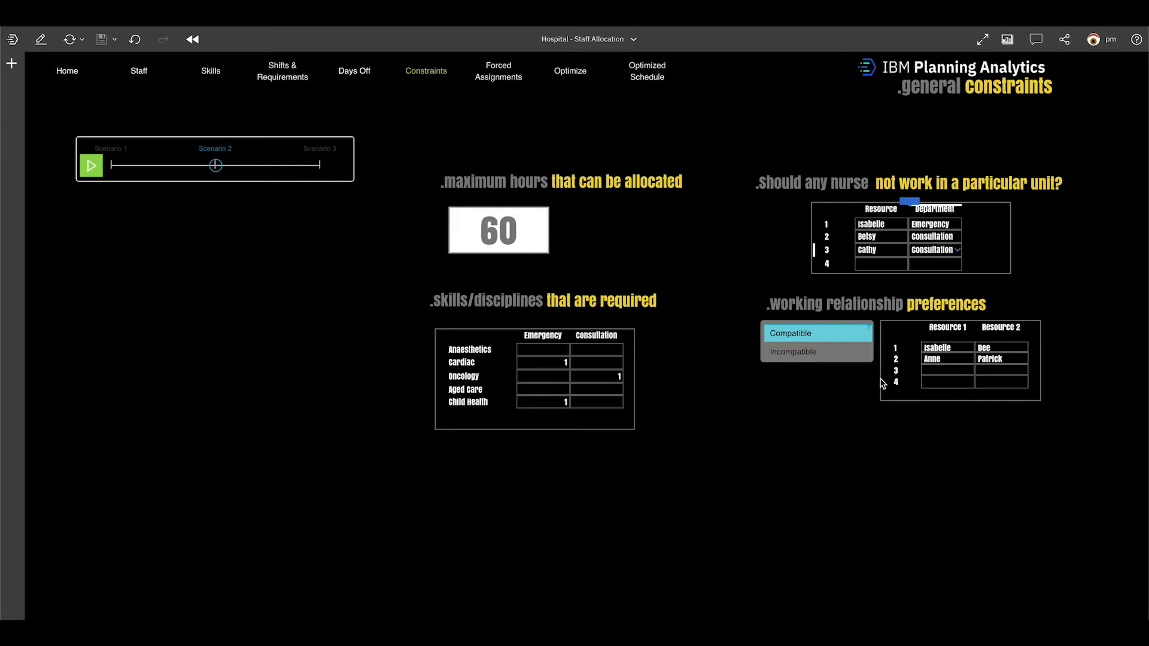
# - Under Incompatible, pair two nurses as Resource 1 and 2 in row 3, then view Forced Assignments
pyautogui.click(800, 351)
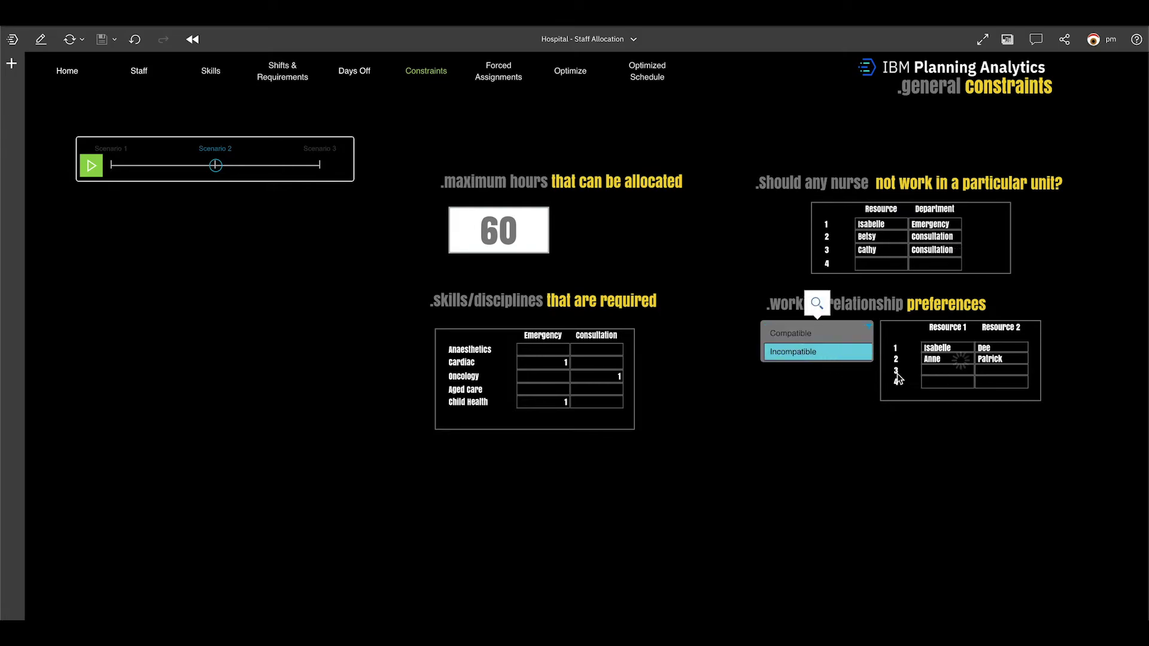
pyautogui.click(952, 370)
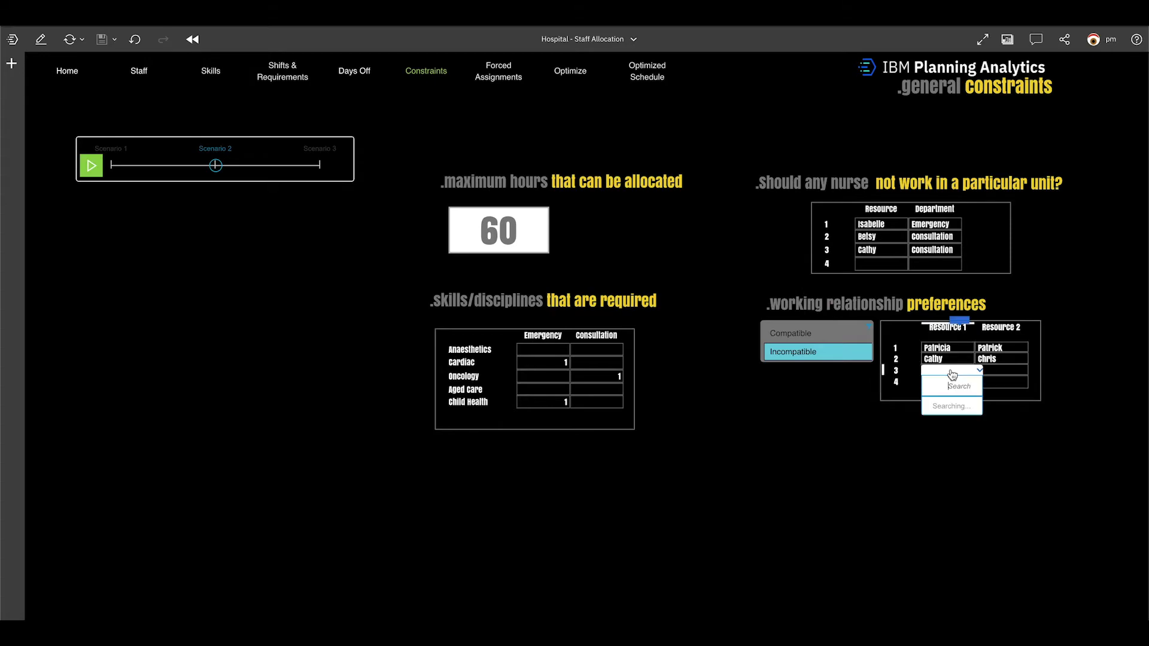
pyautogui.click(954, 509)
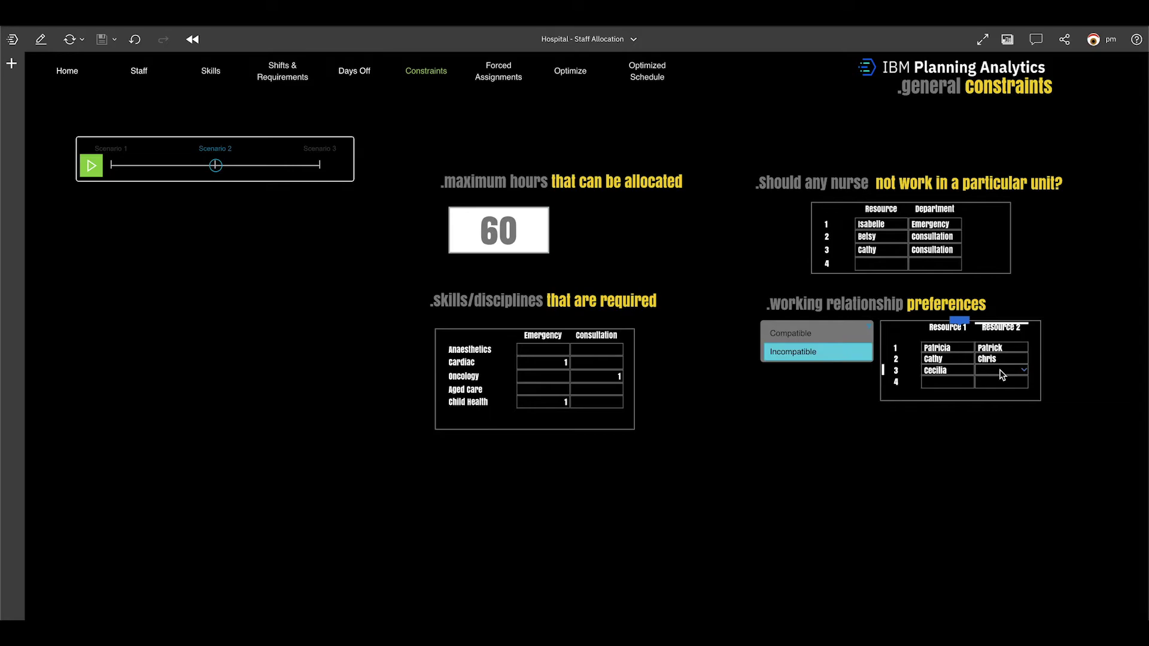
pyautogui.click(1002, 373)
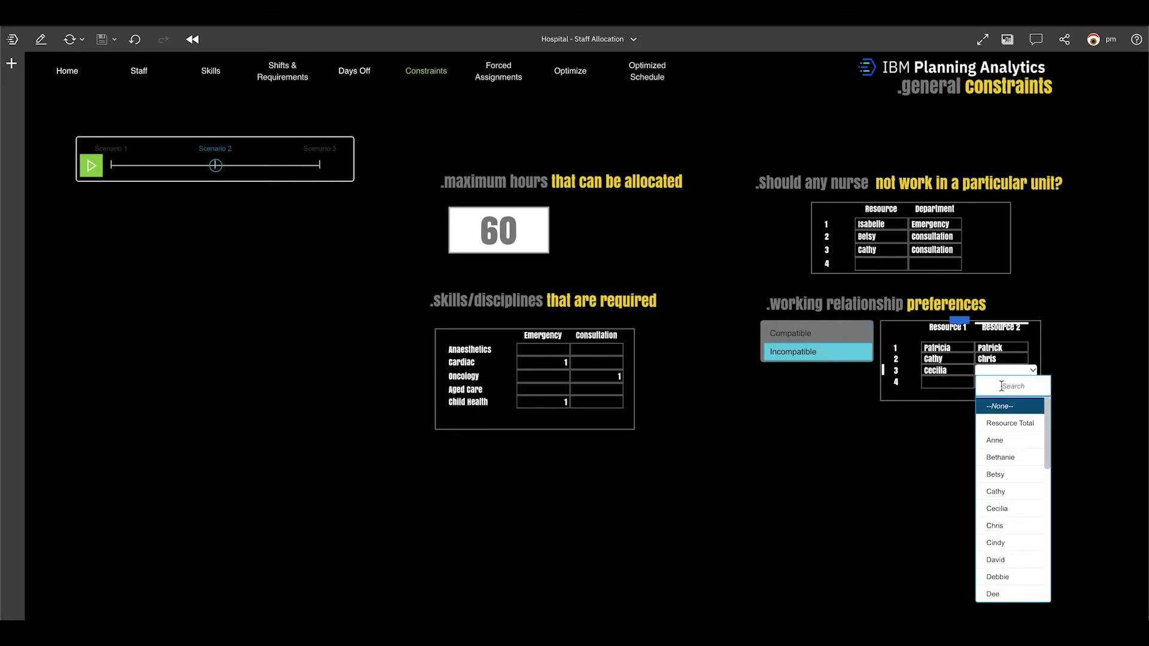
pyautogui.click(998, 577)
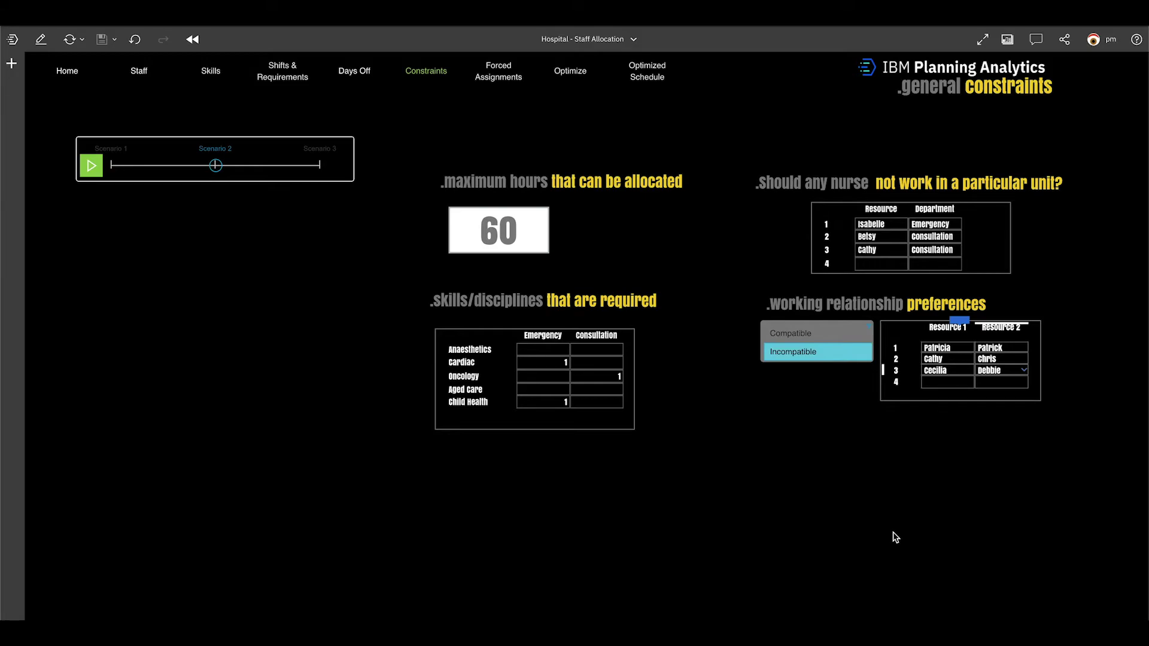
pyautogui.click(499, 74)
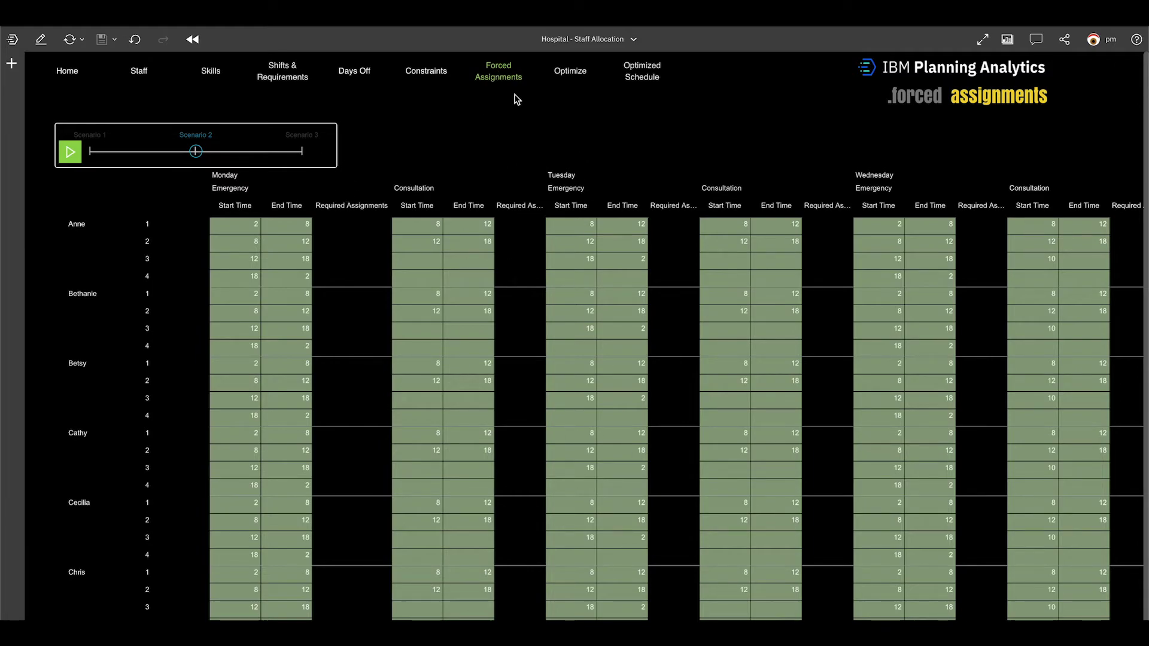
# - Go to the Optimize schedule page showing Model1, Scenario 2 and £24,751.20 total cost
pyautogui.click(567, 78)
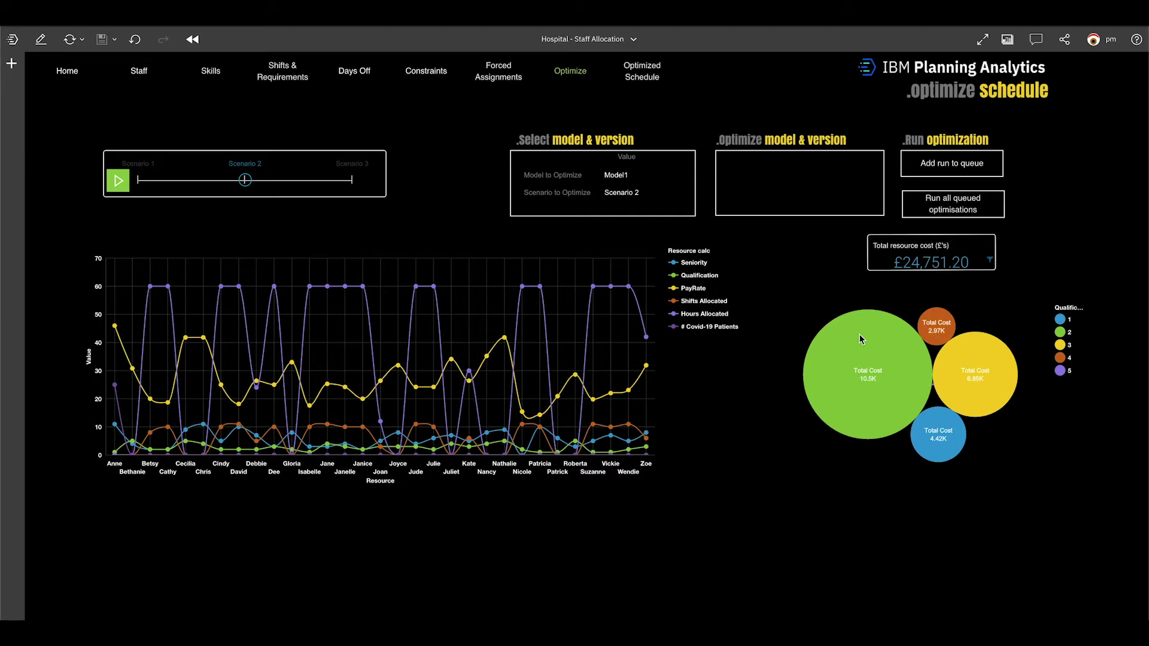
# - View the Scenario 2 optimized schedule with each nurse's allocated shift times
pyautogui.click(634, 79)
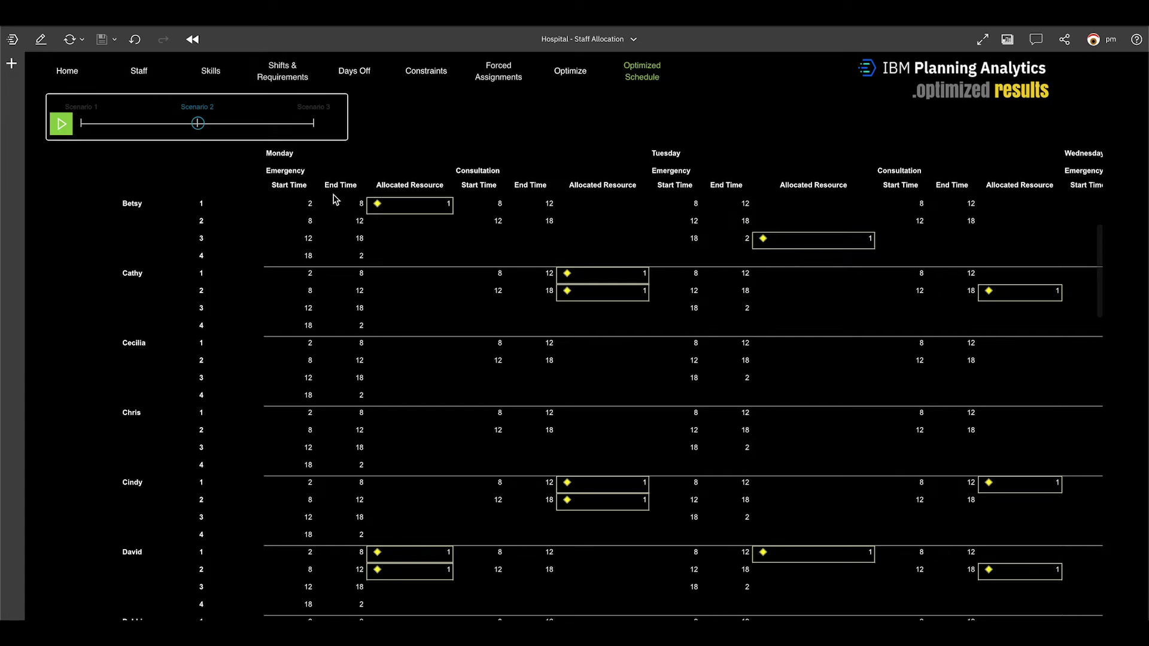
# - Rerun the Scenario 2 optimisation so total resource cost updates to £24,916.20
pyautogui.click(569, 73)
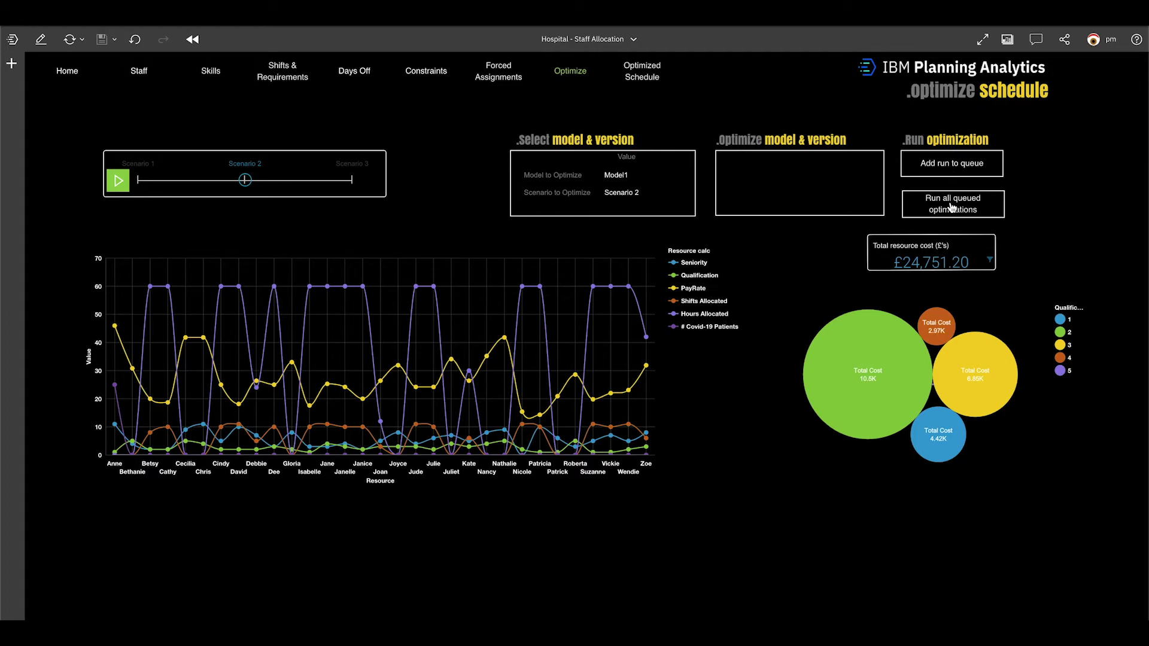
pyautogui.click(948, 166)
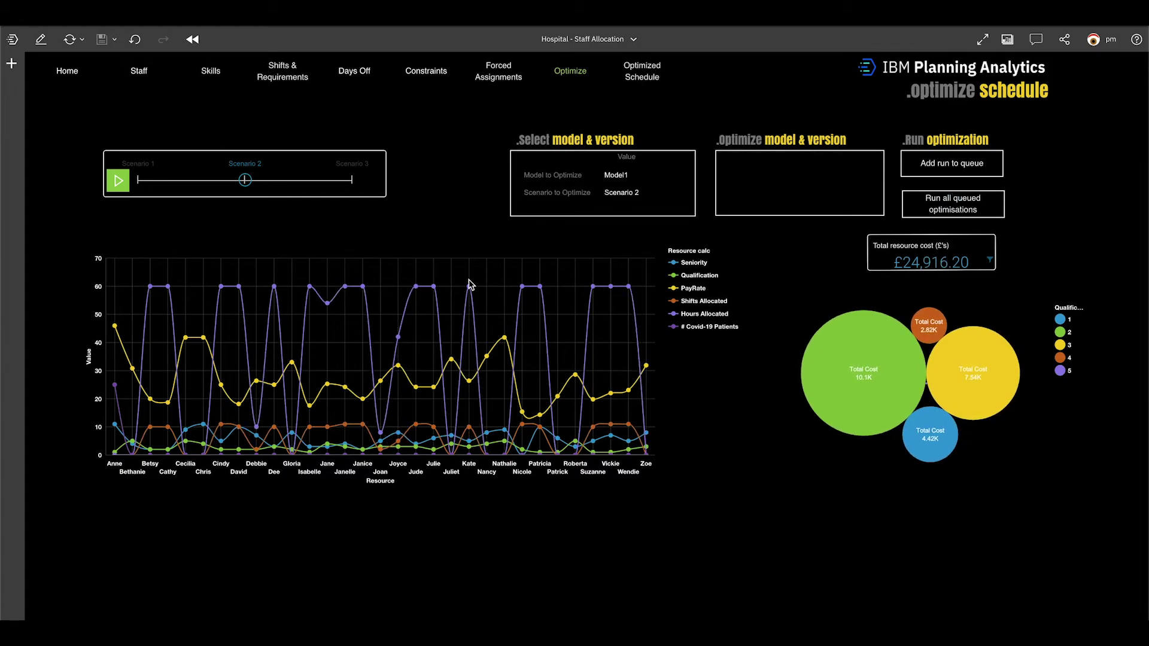
# - Show the Optimized Schedule with Scenario 2's rerun nurse shift allocations
pyautogui.click(638, 74)
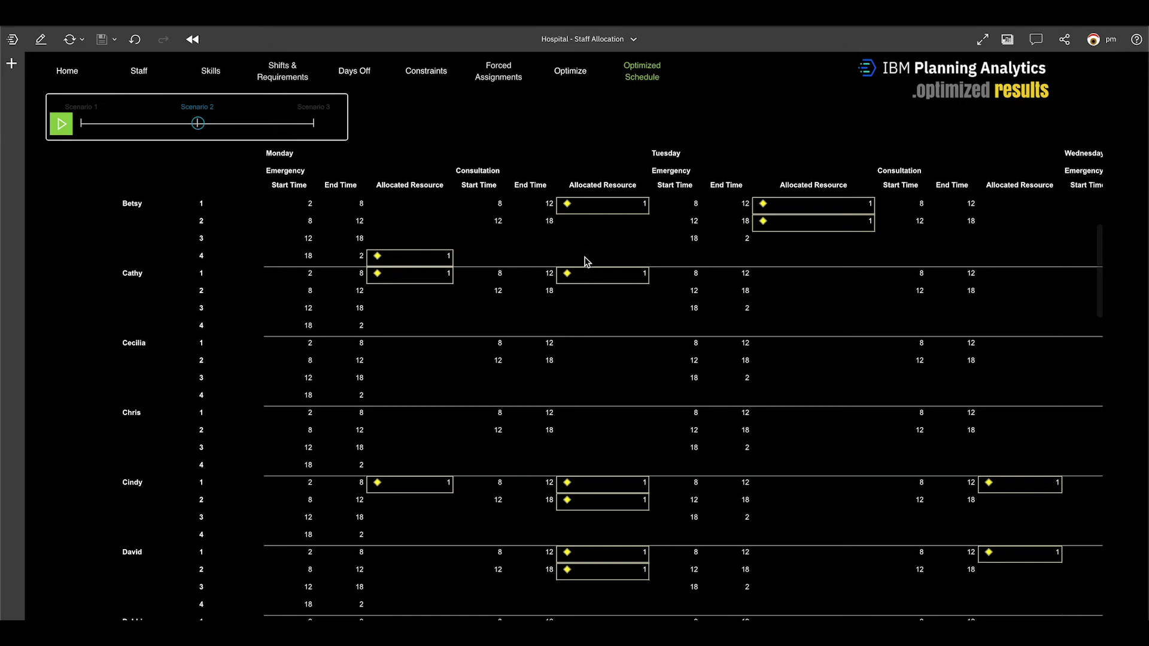
# - Export the Resource Assignments schedule widget as a single Excel file
pyautogui.moveTo(596, 173); pyautogui.dragTo(609, 146)
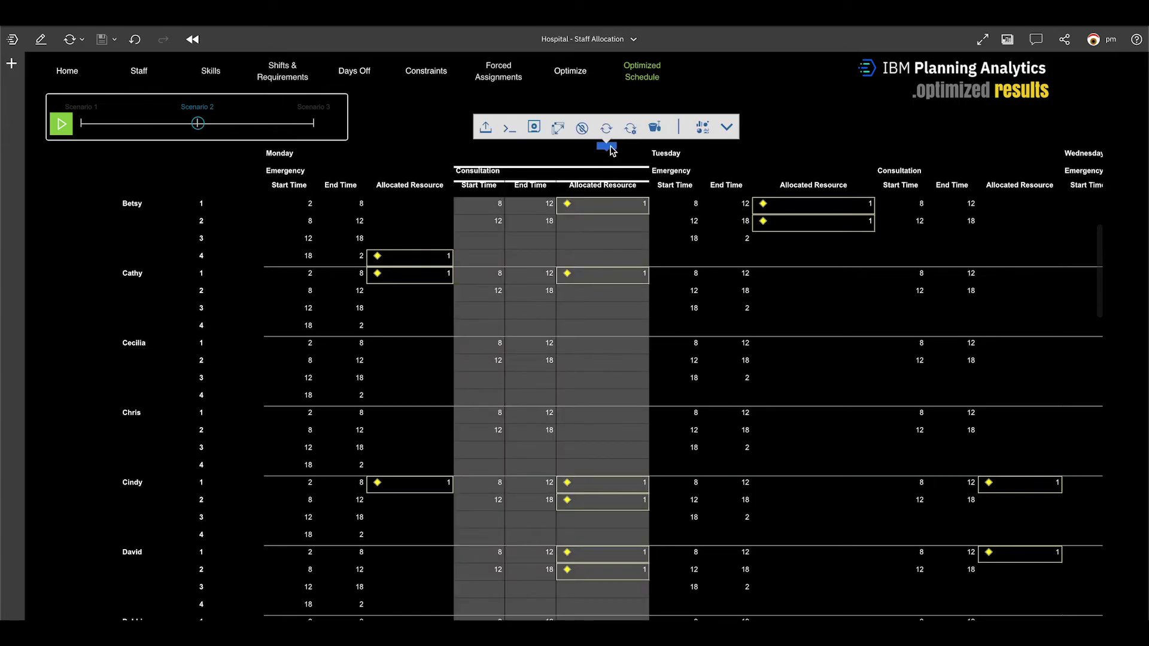
pyautogui.click(491, 131)
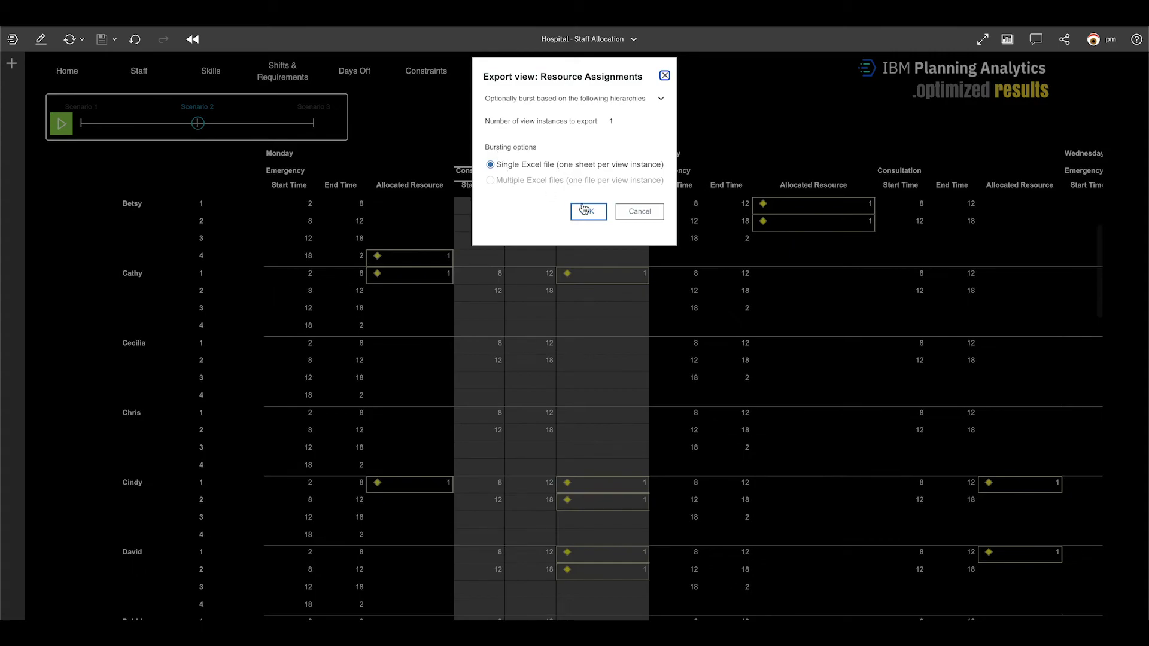
pyautogui.click(587, 213)
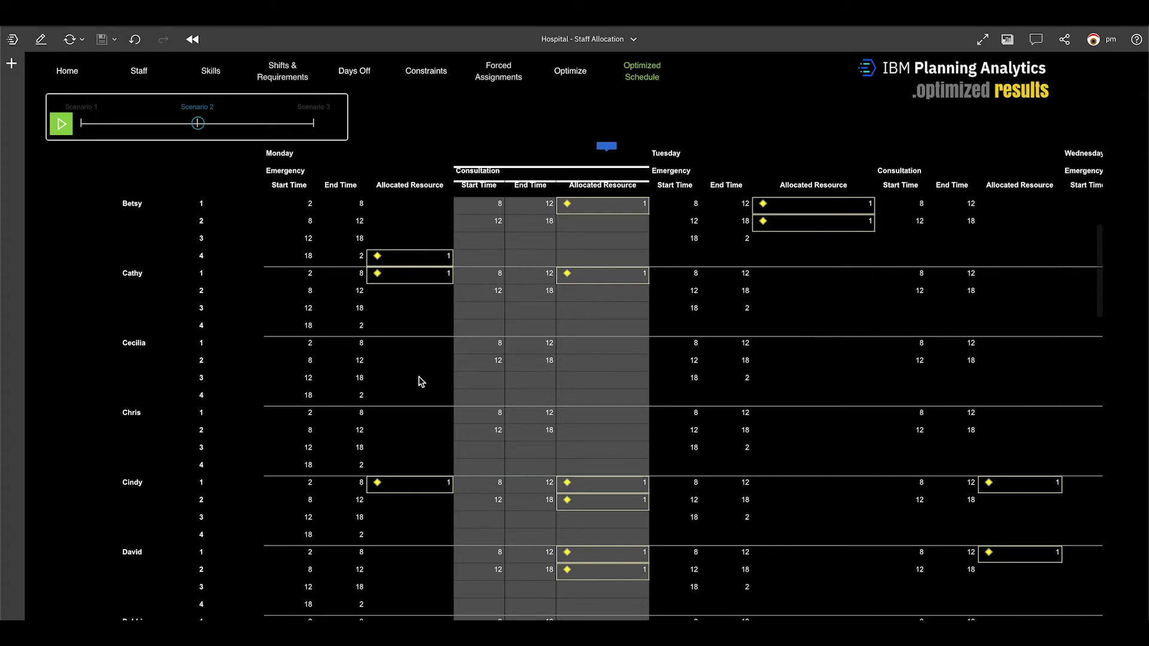
# - Review the exported Scenario 2 resource assignments workbook in Excel, then return to Planning Analytics
pyautogui.press('super+Tab')
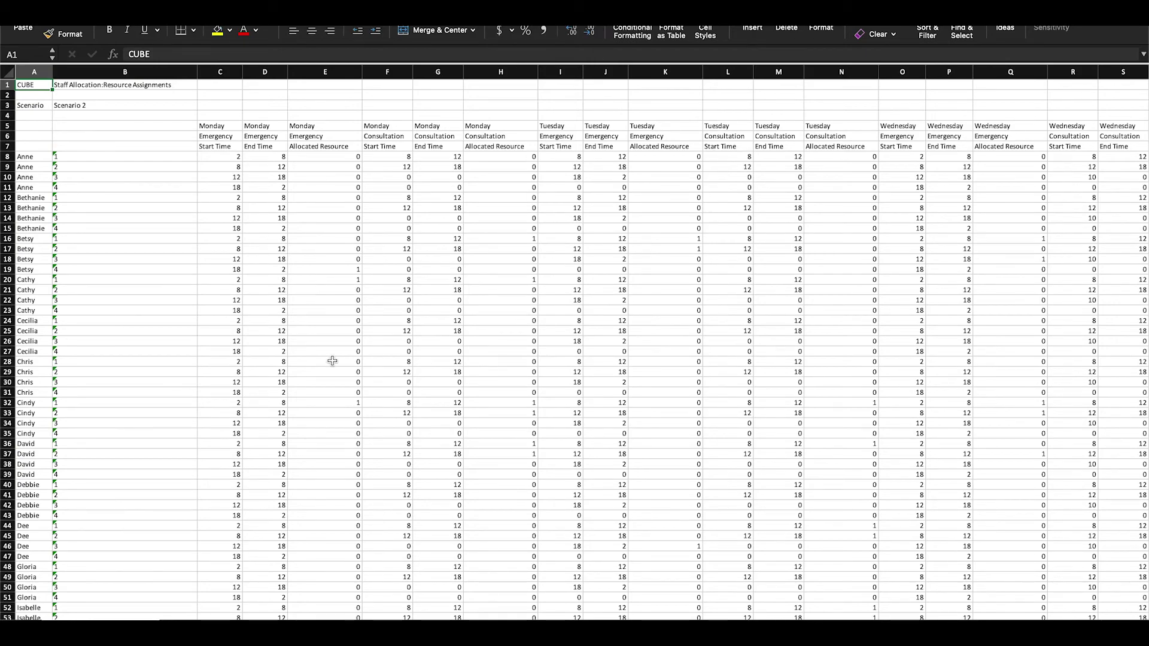
pyautogui.press('ctrl+super+f')
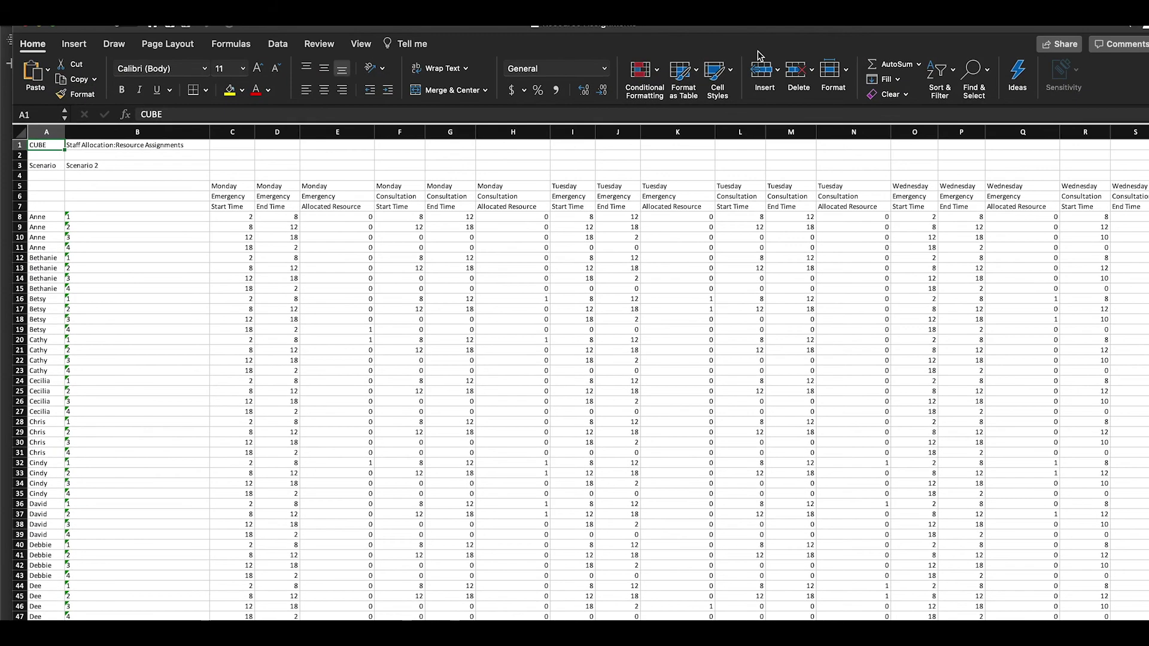
pyautogui.click(806, 97)
# - Switch to the Hospital Scorecarding dashboard and turn off edit mode on its Strategic Goals Home page
pyautogui.scroll(1, 835, 157)
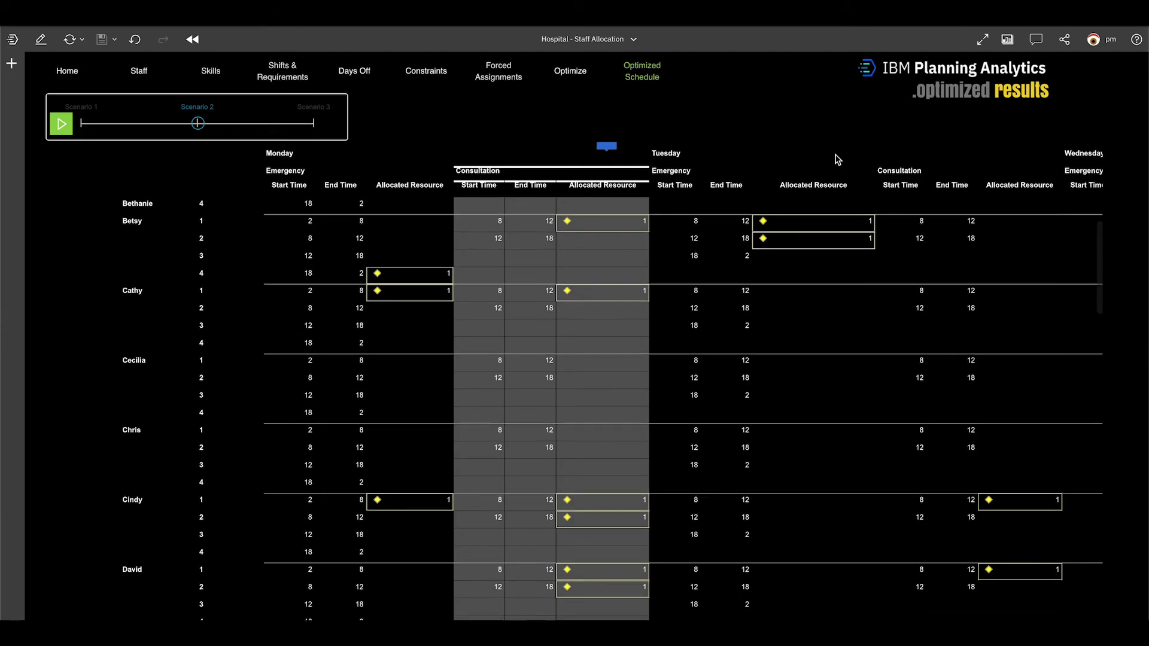
pyautogui.click(599, 41)
pyautogui.click(549, 115)
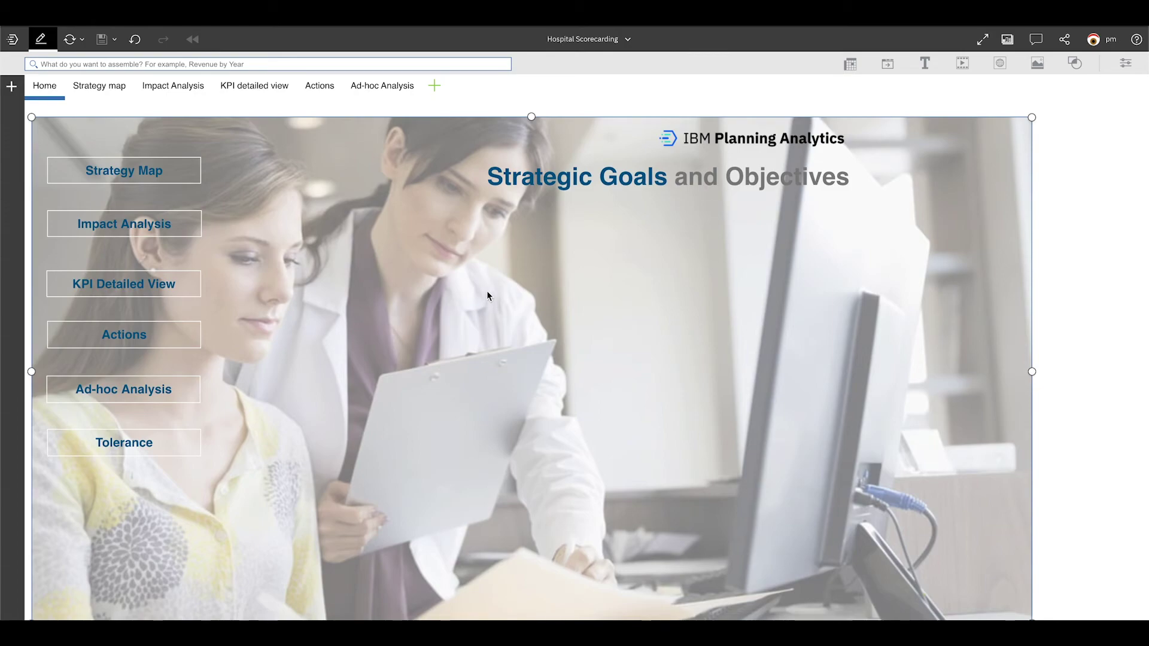
pyautogui.click(123, 178)
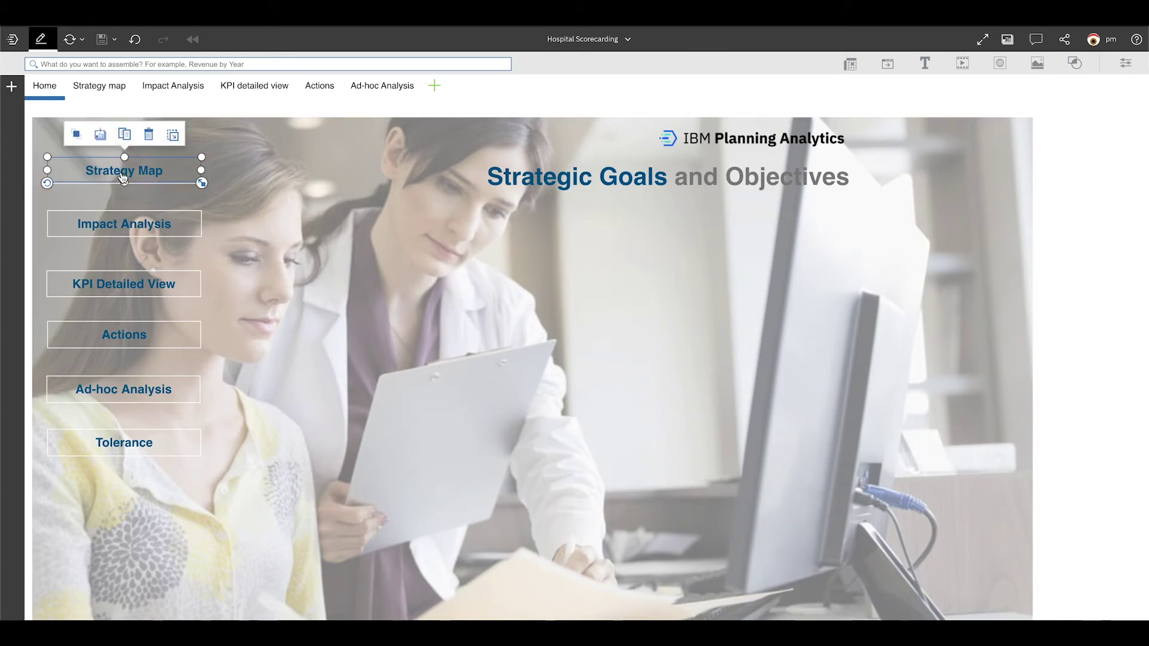
pyautogui.click(326, 171)
pyautogui.click(41, 39)
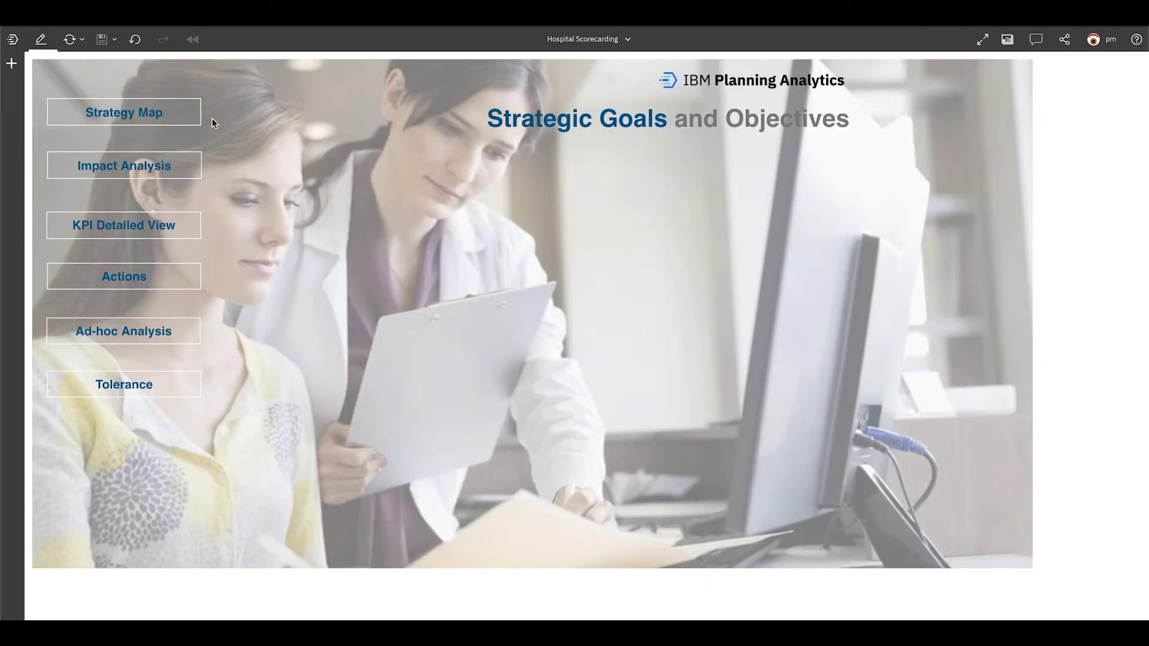
pyautogui.click(125, 119)
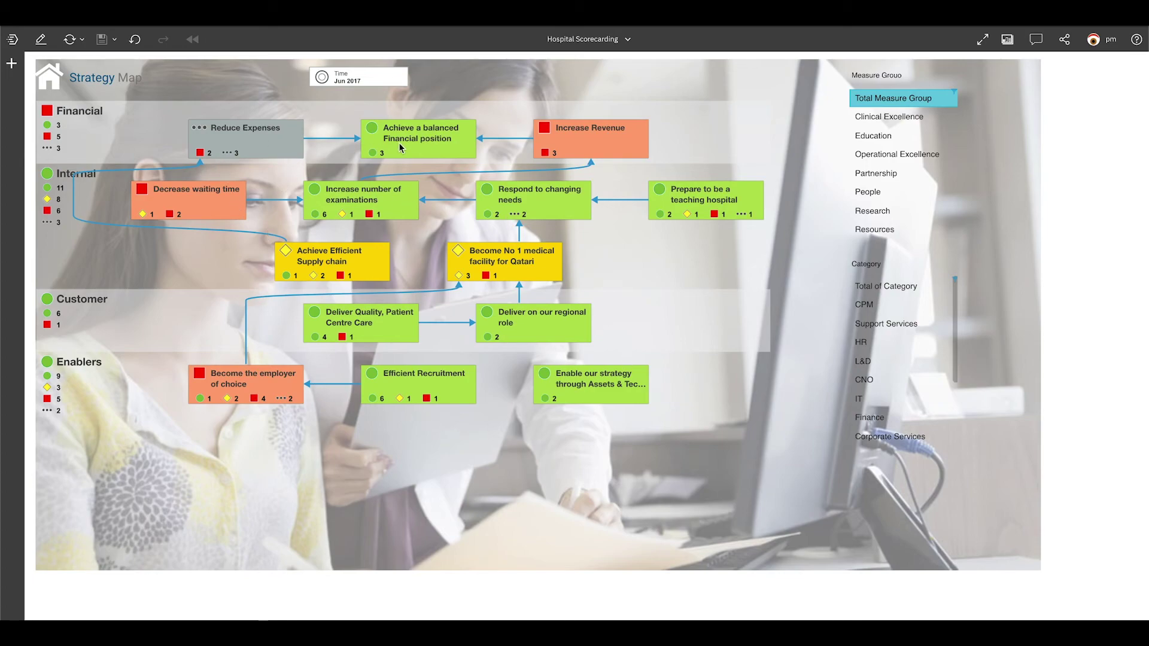
pyautogui.moveTo(247, 143)
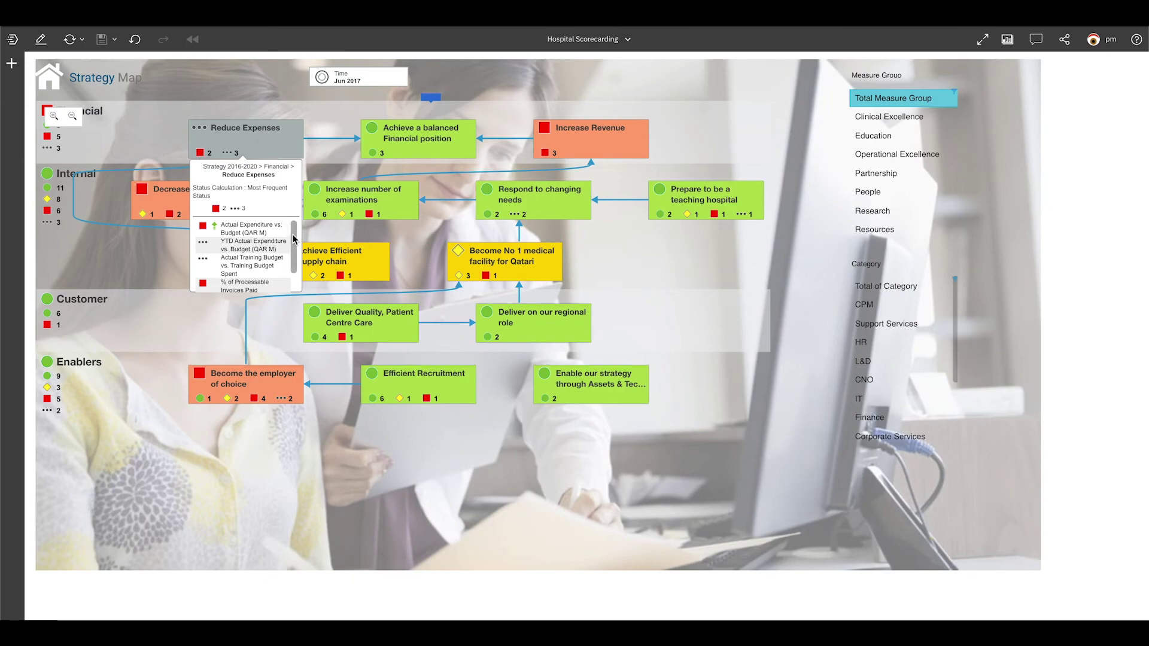
pyautogui.moveTo(293, 239); pyautogui.dragTo(291, 259)
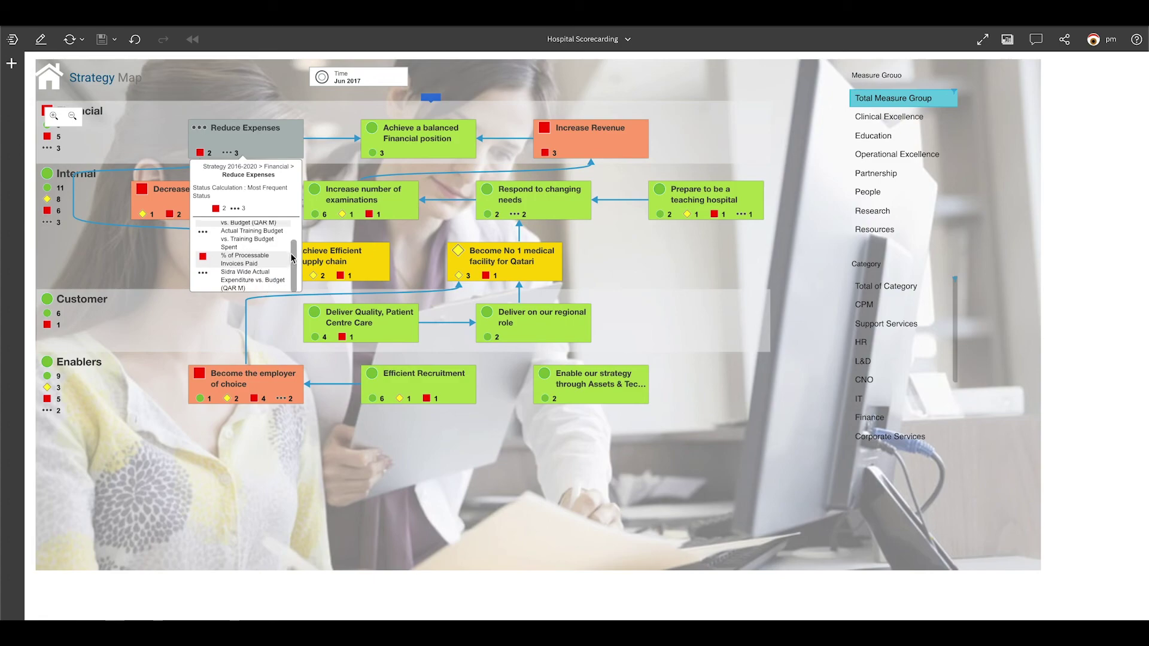
pyautogui.scroll(4, 293, 258)
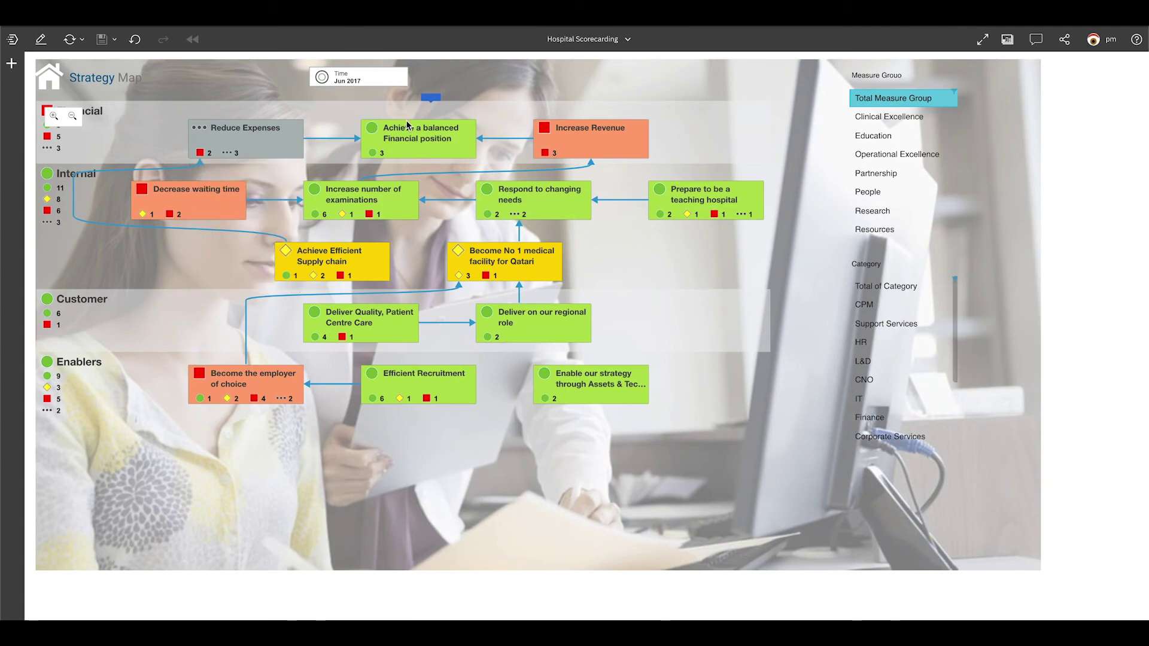
pyautogui.click(365, 88)
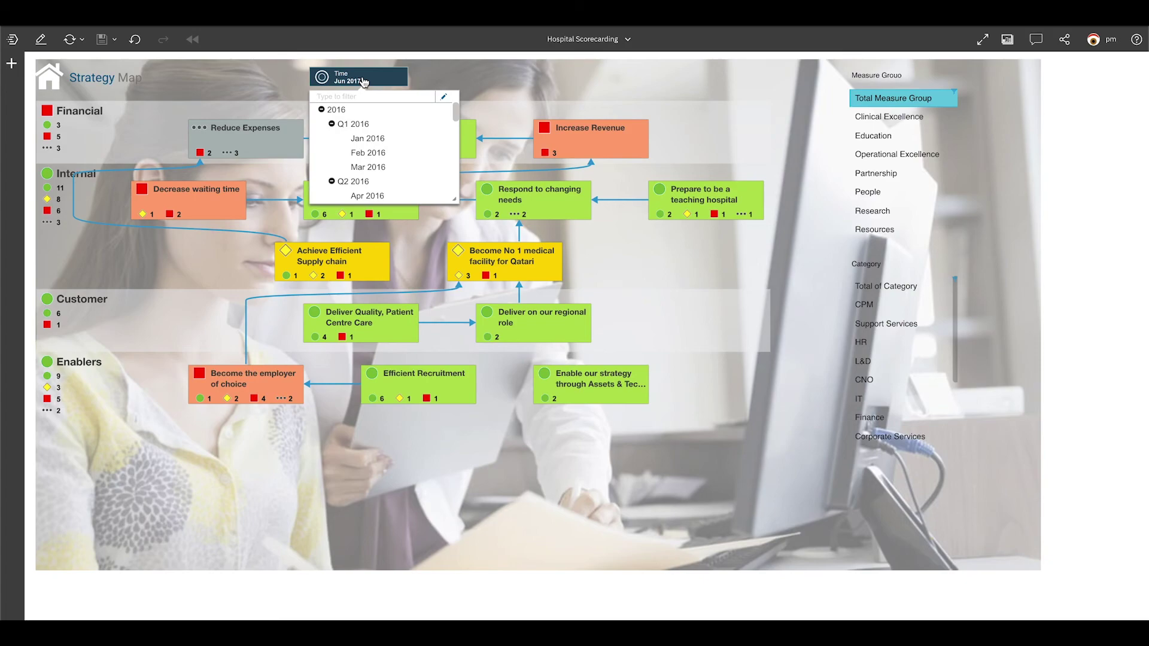
pyautogui.click(366, 81)
pyautogui.click(366, 82)
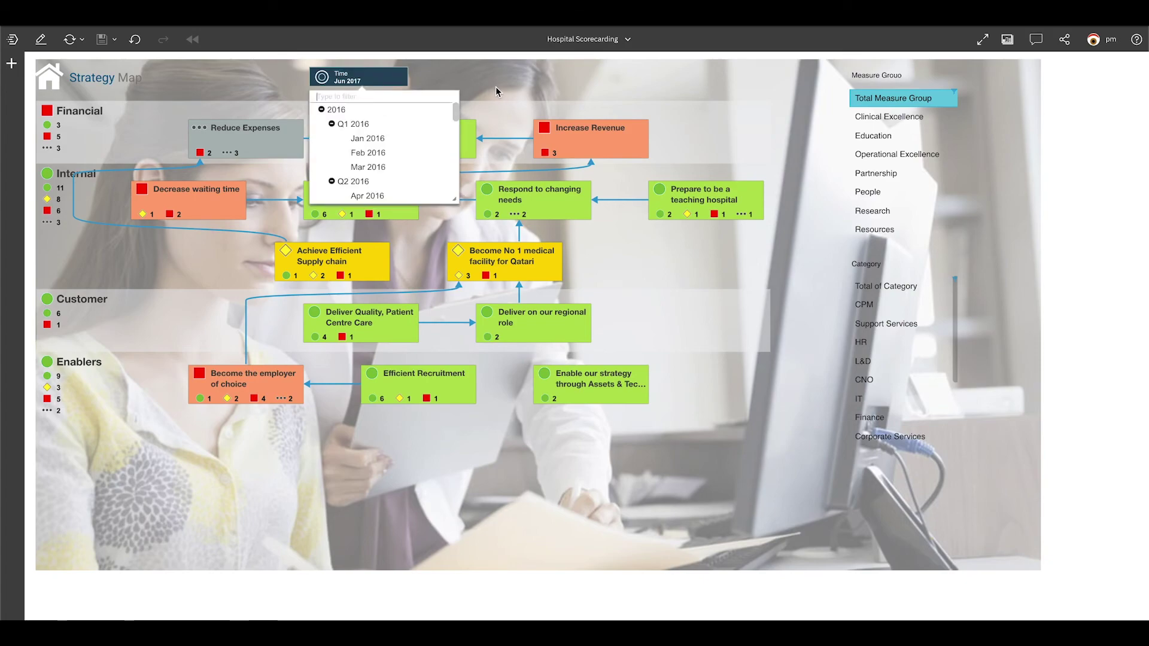
pyautogui.click(366, 83)
pyautogui.click(367, 81)
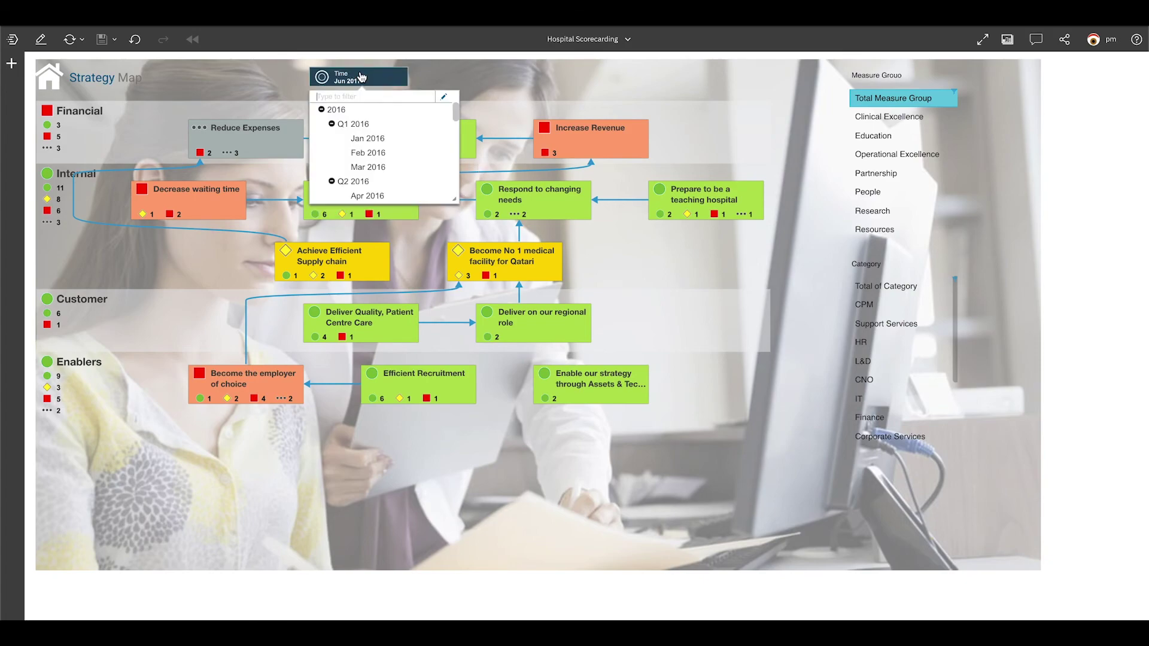
pyautogui.scroll(-5, 455, 141)
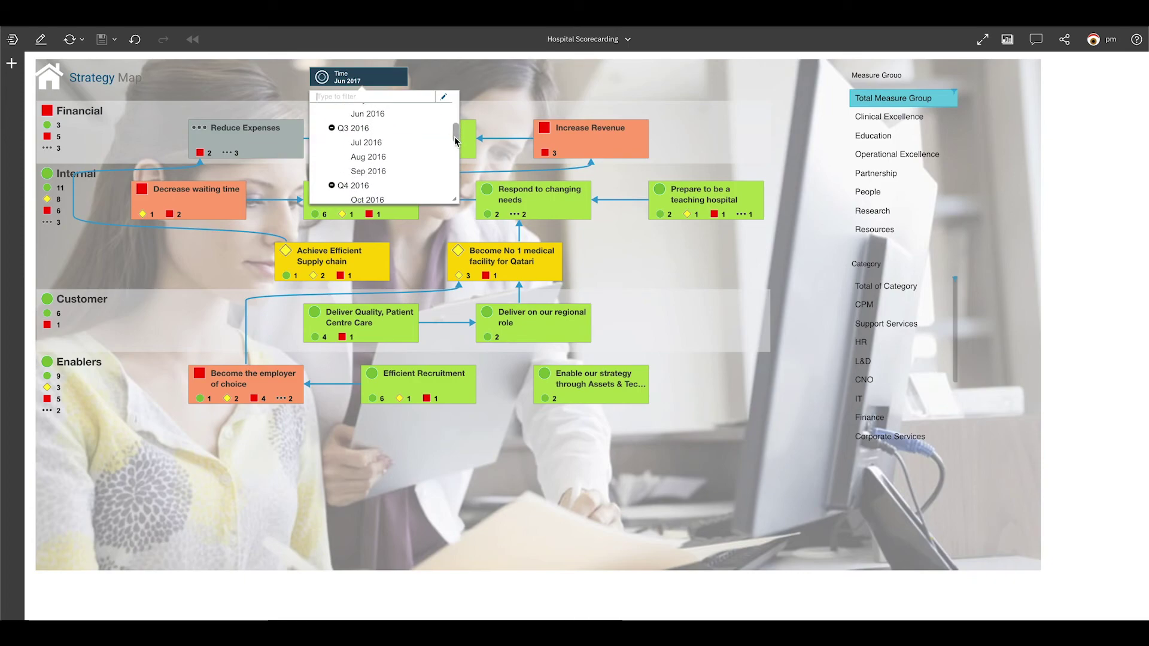
pyautogui.moveTo(455, 141); pyautogui.dragTo(456, 179)
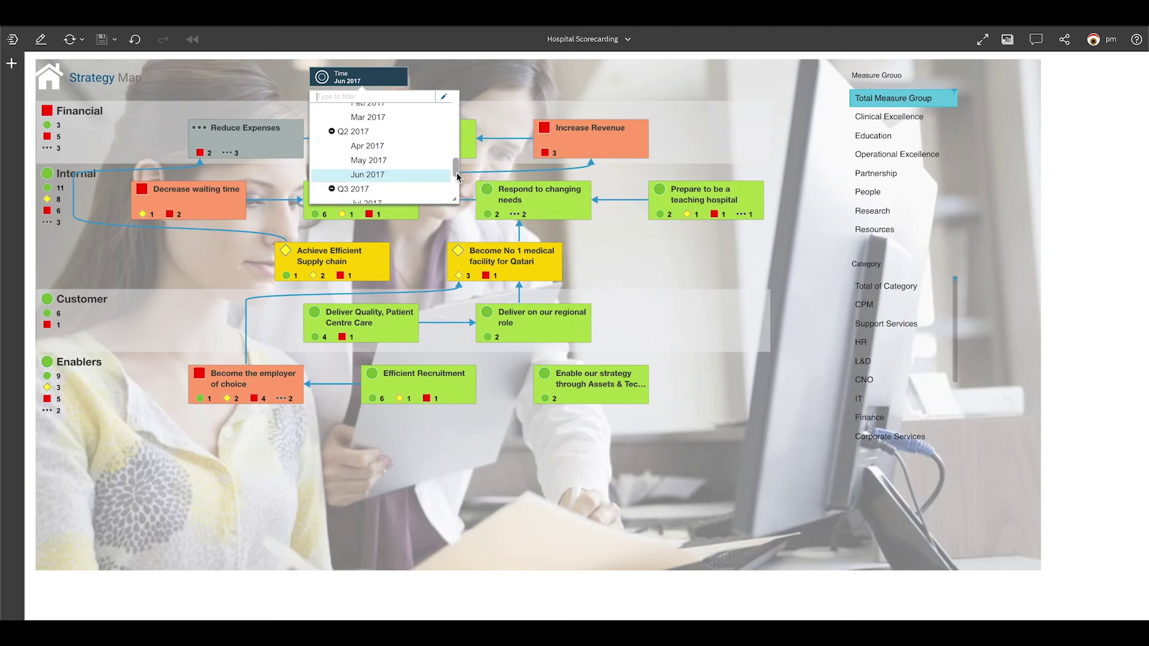
pyautogui.click(388, 154)
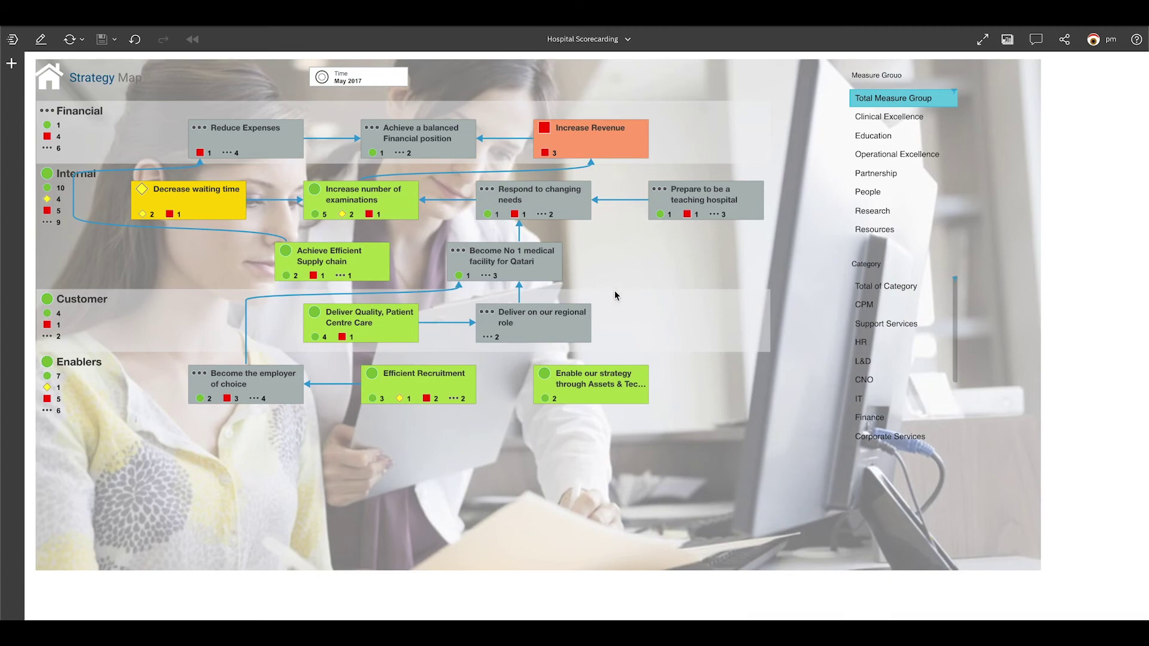
pyautogui.click(359, 78)
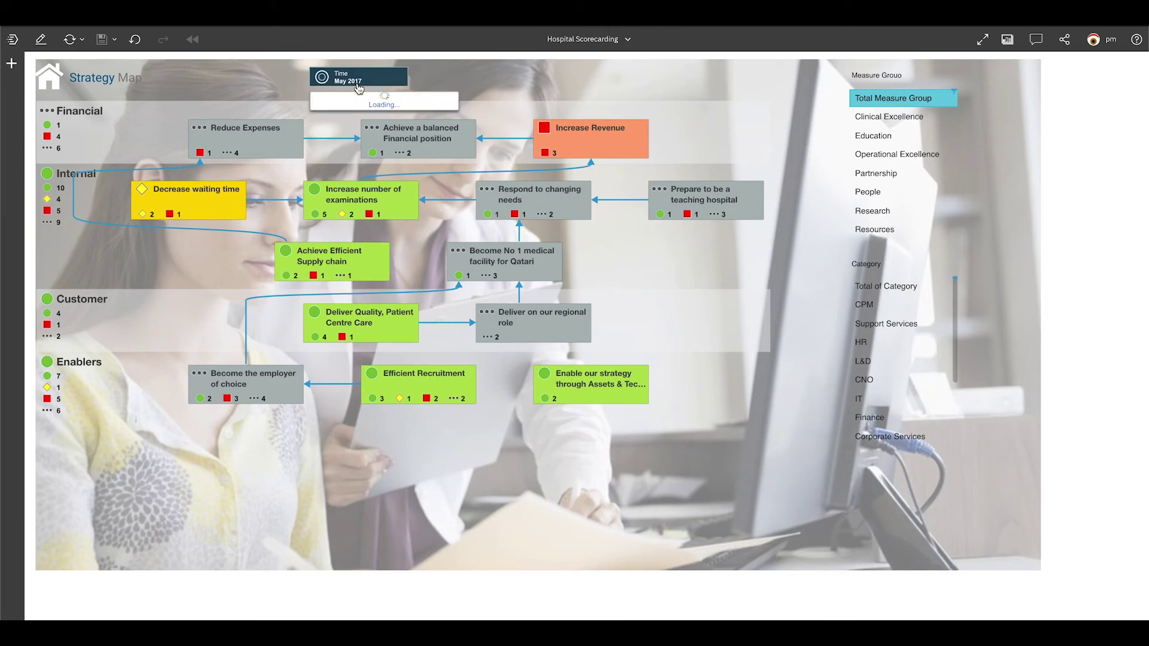
pyautogui.moveTo(456, 114); pyautogui.dragTo(406, 188)
pyautogui.click(383, 167)
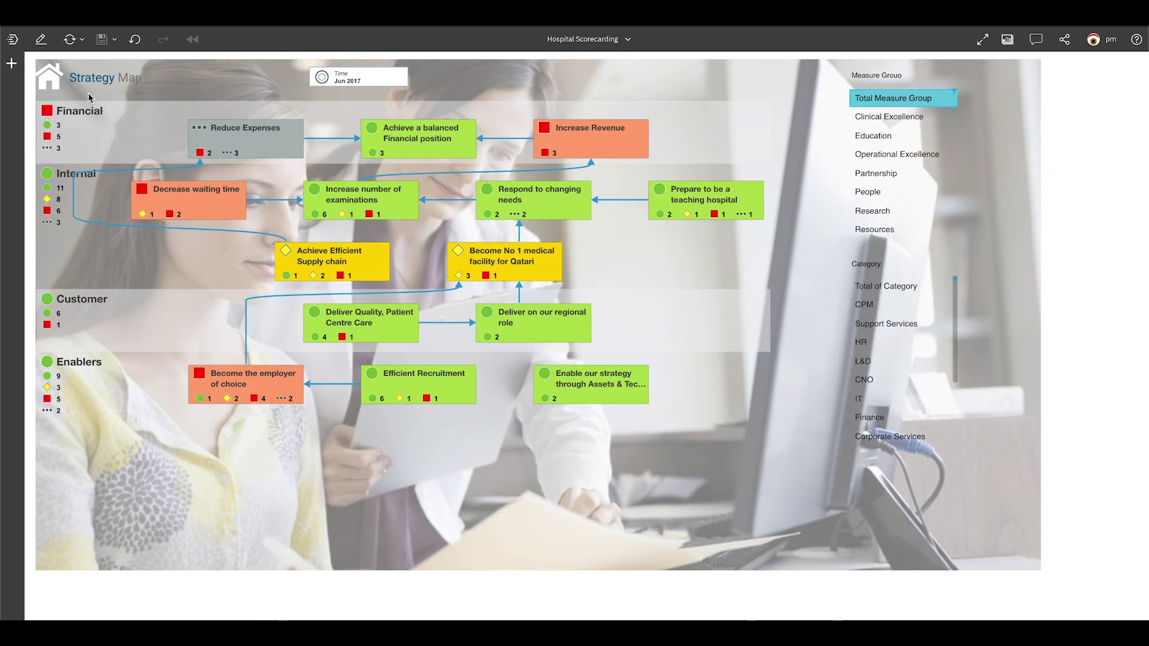
# - Open the Impact Analysis diagram for Actual Expenditure vs. Budget from the Home page
pyautogui.click(57, 80)
pyautogui.click(93, 164)
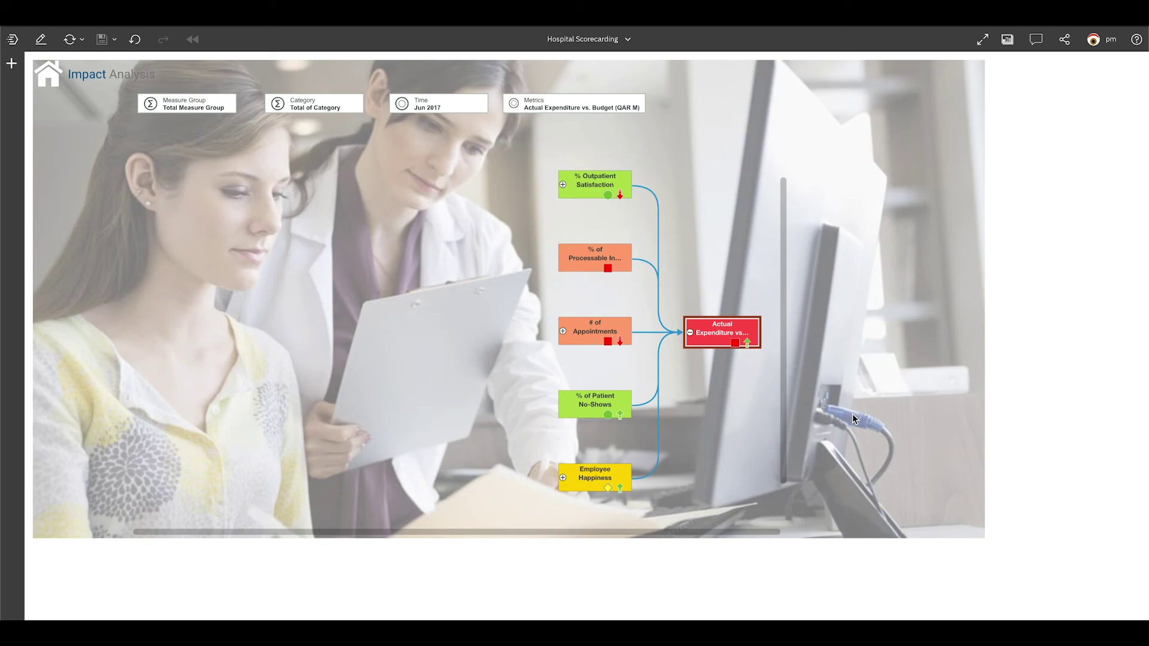
pyautogui.moveTo(716, 337)
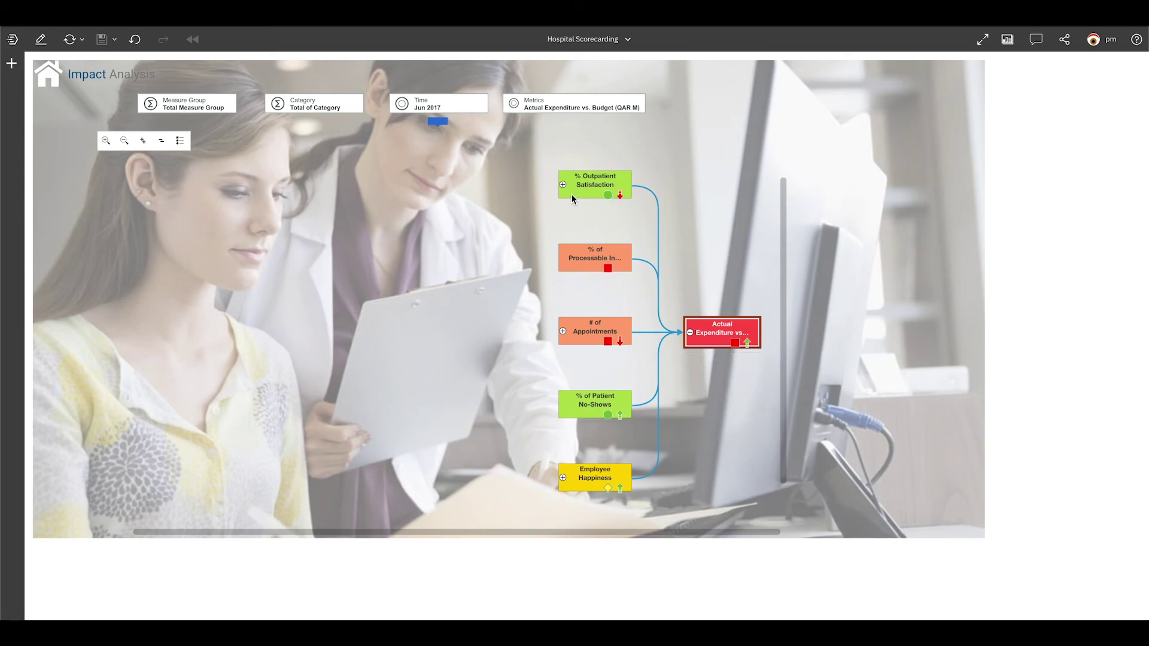
# - Expand the drivers of % Outpatient Satisfaction, Wait List Volume and # of Appointments
pyautogui.click(562, 185)
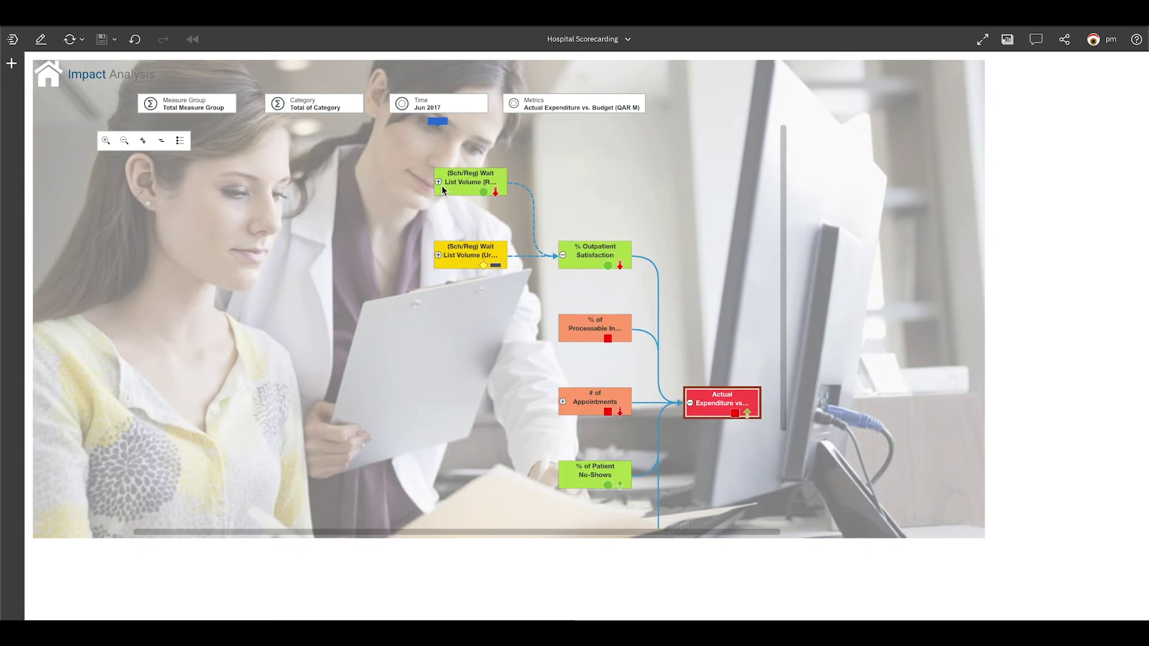
pyautogui.click(438, 181)
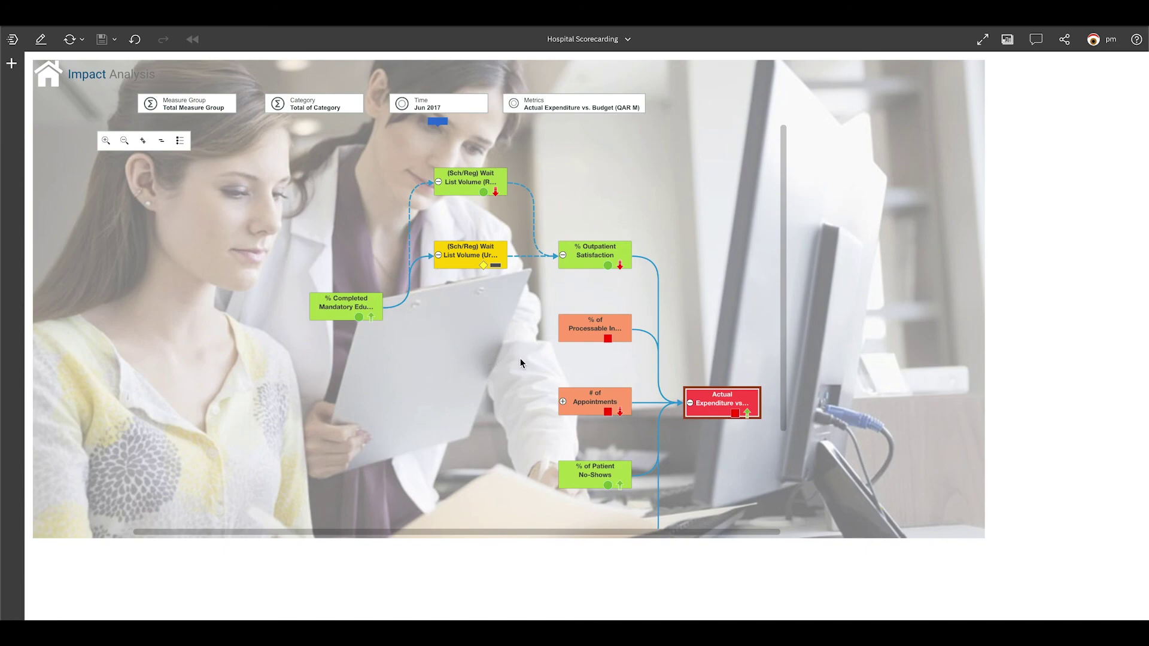
pyautogui.click(564, 399)
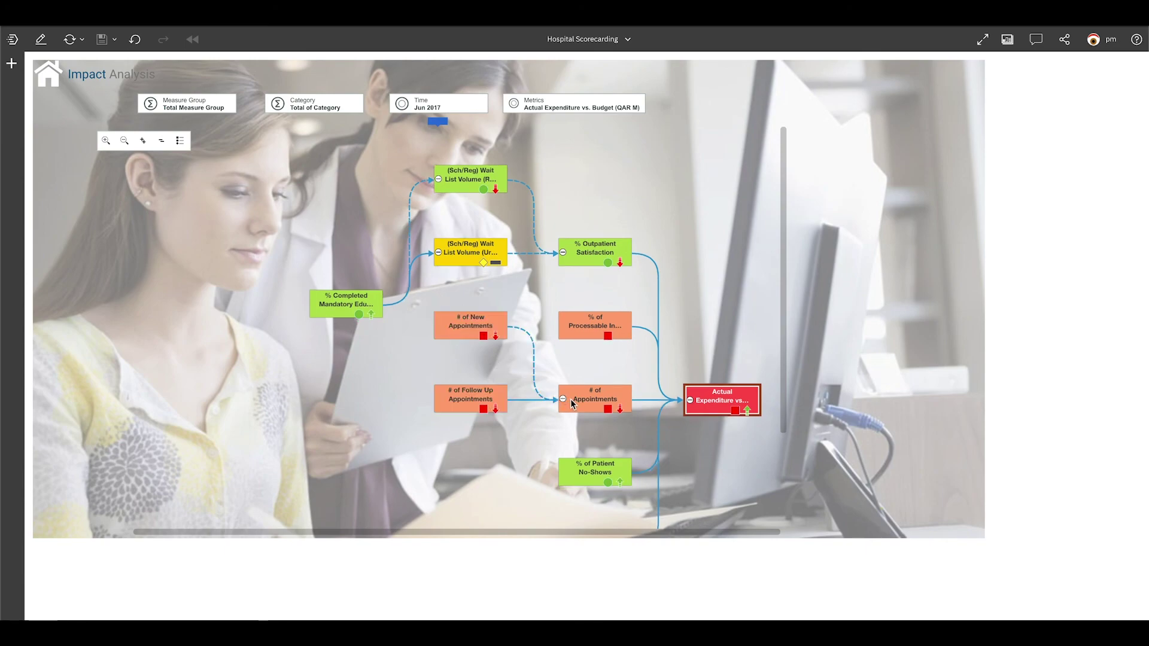
# - Expand the drivers of Employee Happiness, # of Scholarship Awards and % RN Vacancy Rate
pyautogui.scroll(-2, 502, 376)
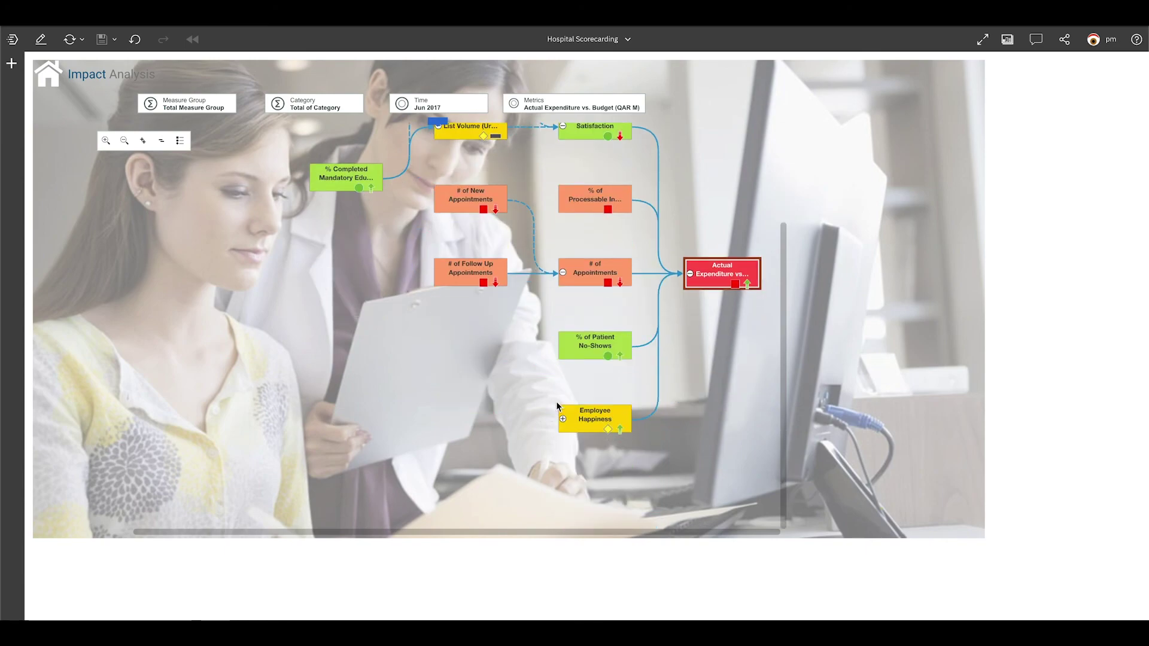
pyautogui.click(563, 419)
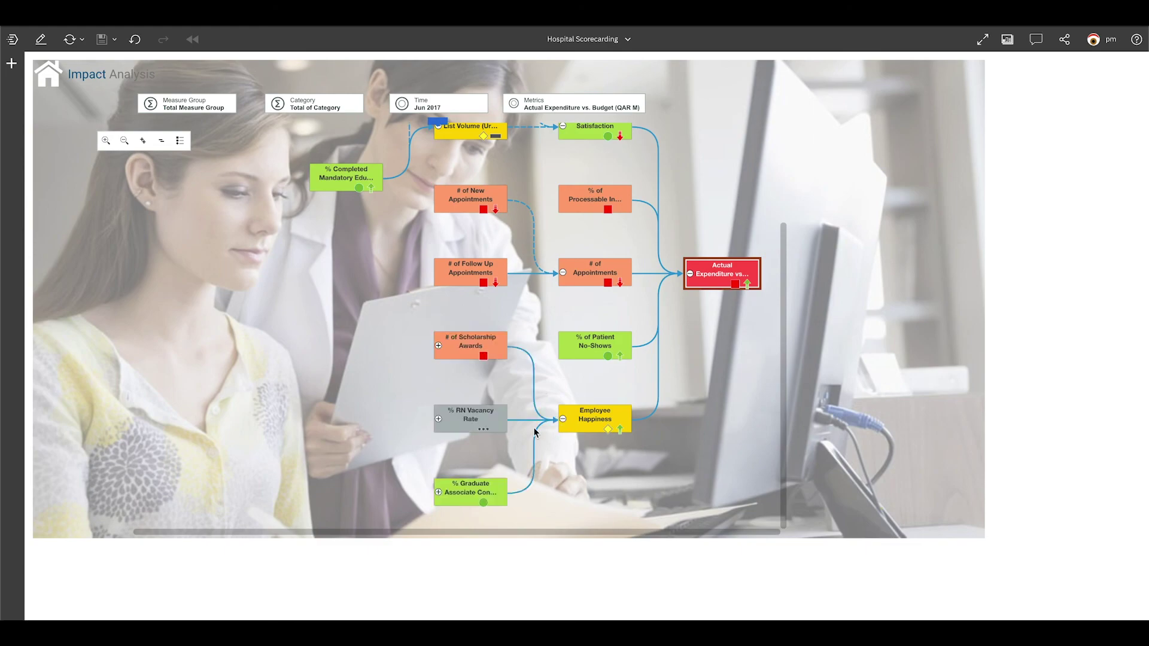
pyautogui.click(439, 346)
pyautogui.scroll(2, 379, 393)
pyautogui.scroll(-2, 378, 395)
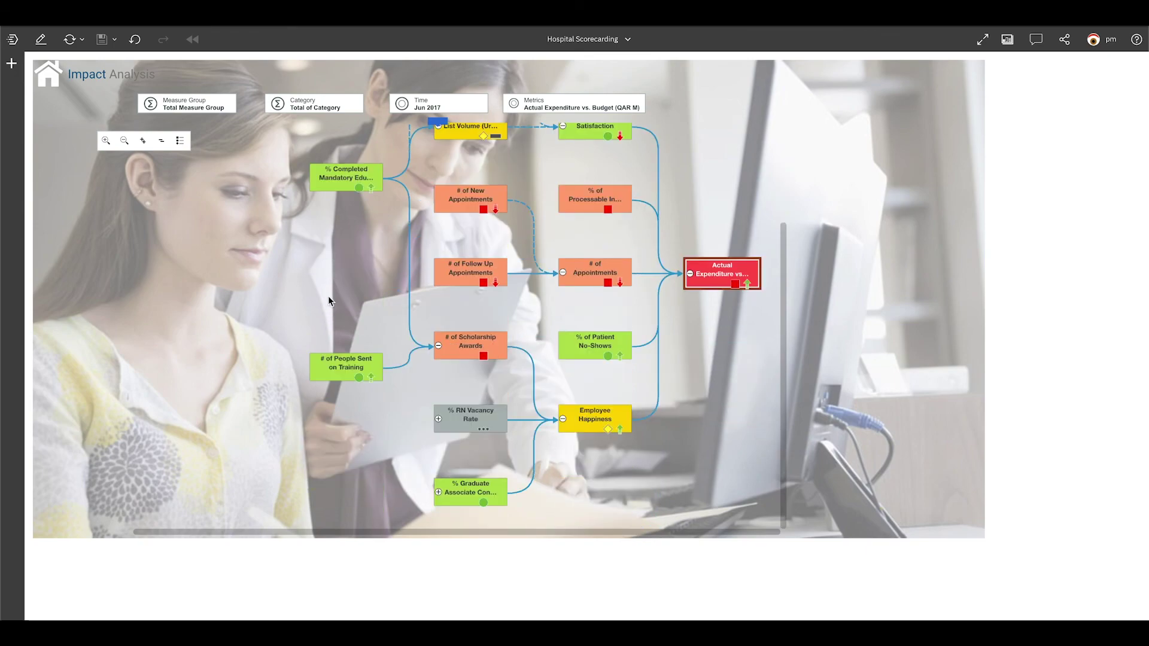
pyautogui.scroll(2, 328, 296)
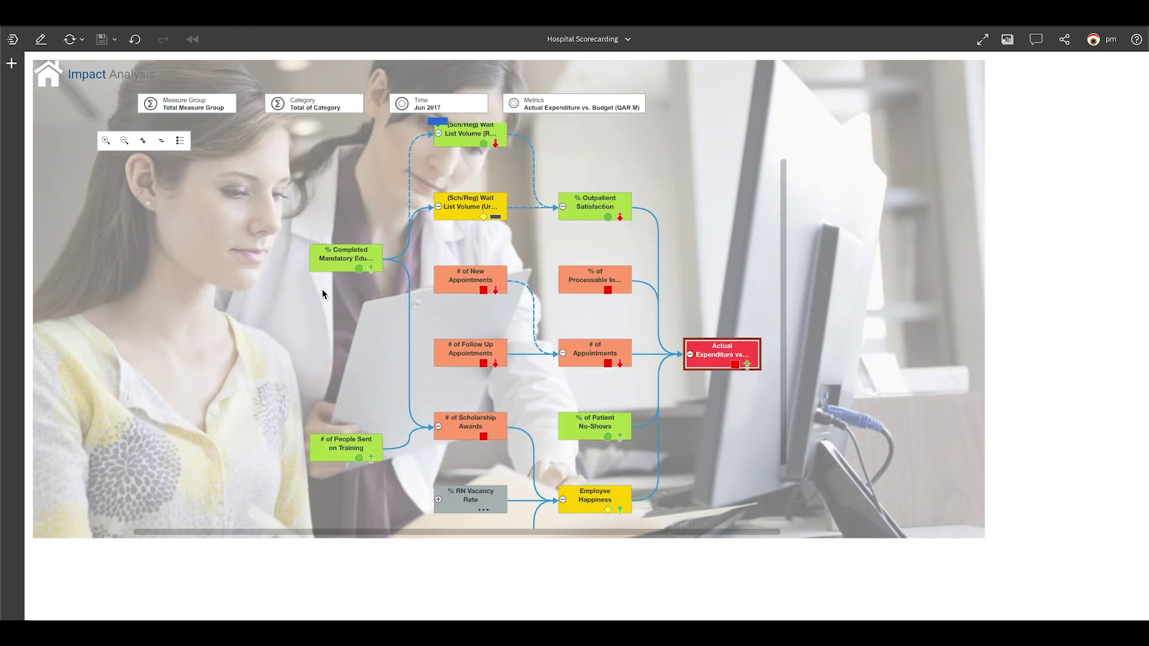
pyautogui.scroll(-2, 322, 289)
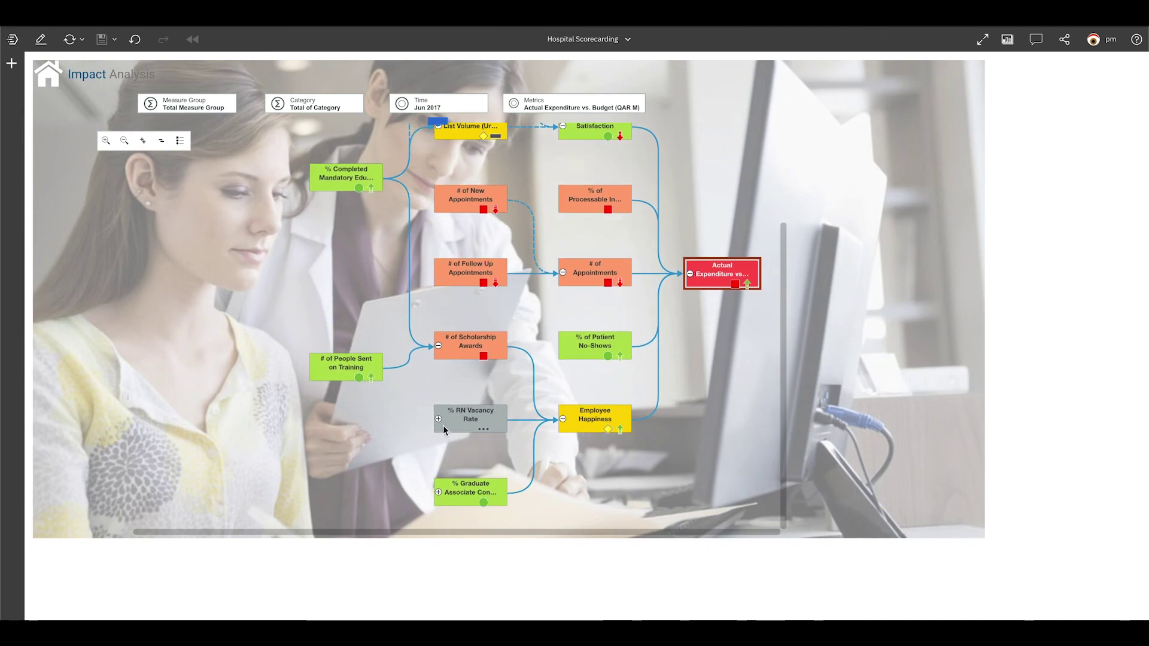
pyautogui.click(438, 421)
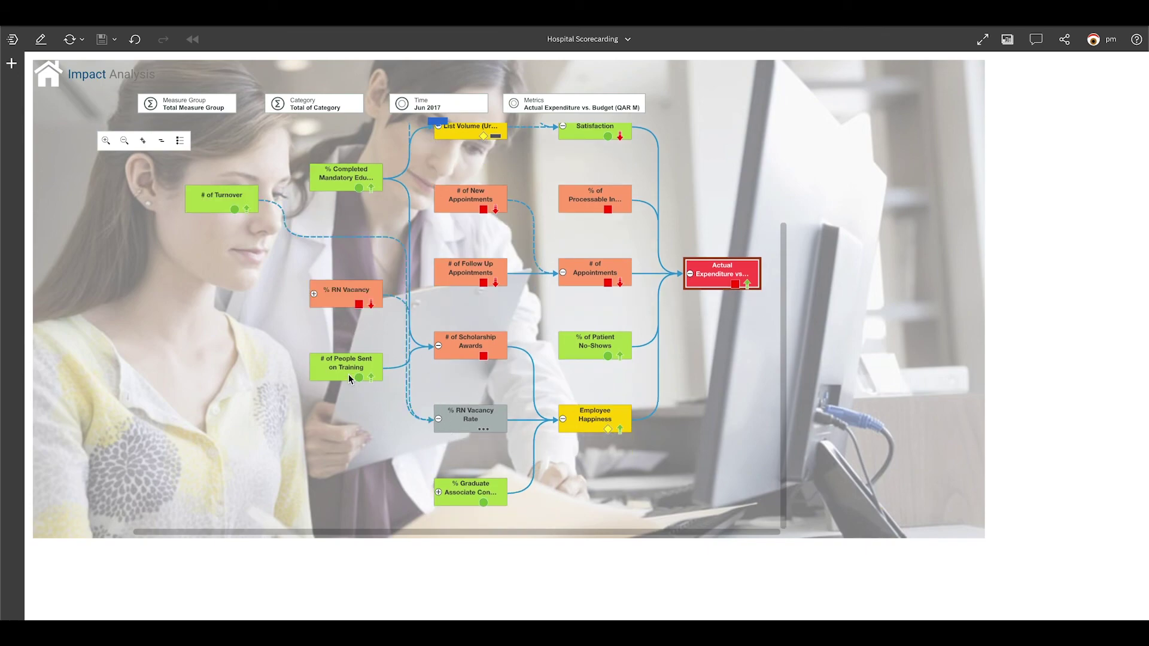
pyautogui.scroll(3, 348, 375)
pyautogui.scroll(-1, 349, 379)
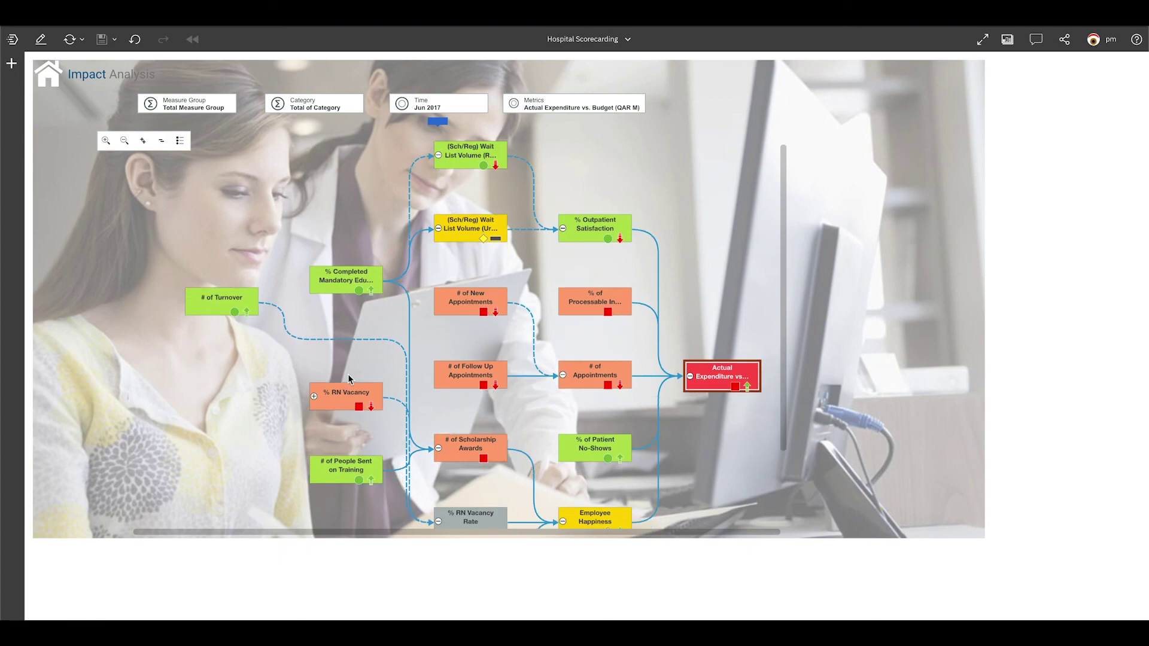
# - Switch back to the Hospital - Staff Allocation book and show its Home dashboard
pyautogui.click(572, 43)
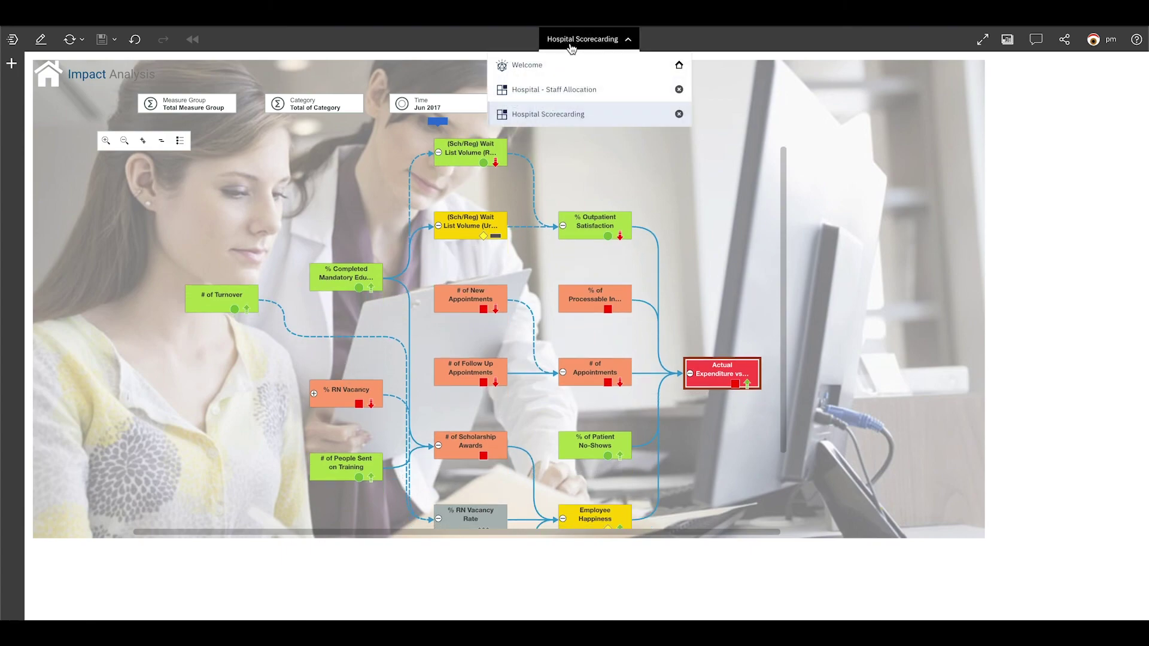
pyautogui.click(563, 91)
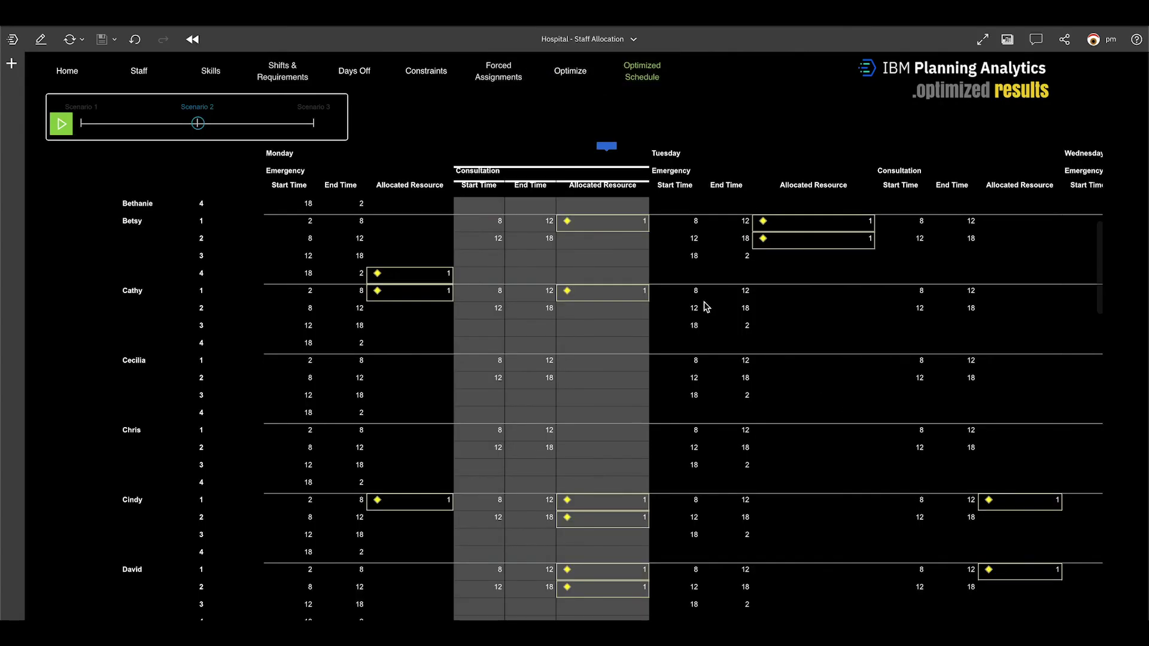
pyautogui.click(72, 75)
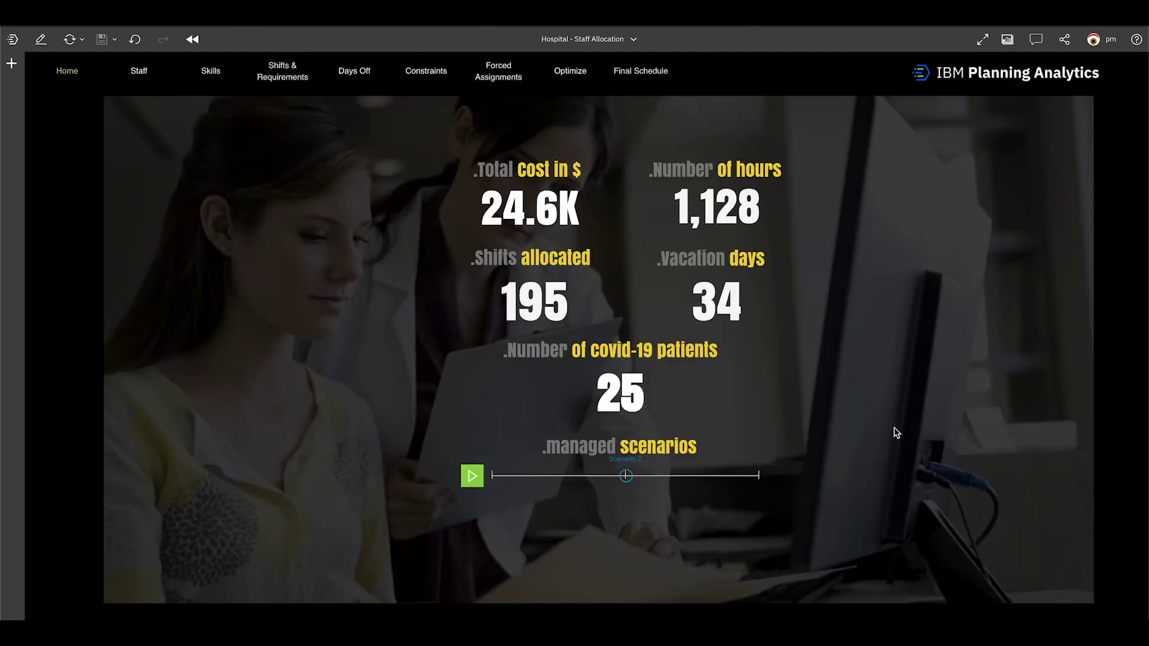